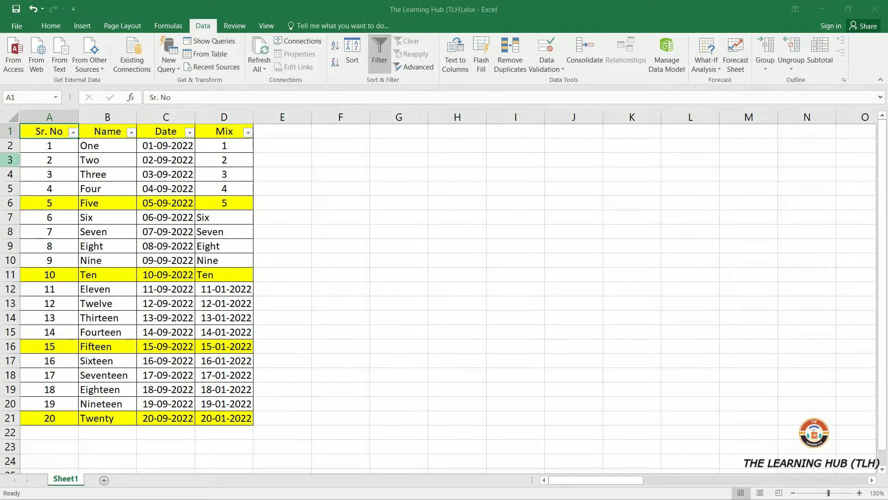
- Open the Sr. No column's filter menu and examine the number filter options
left_click(73, 132)
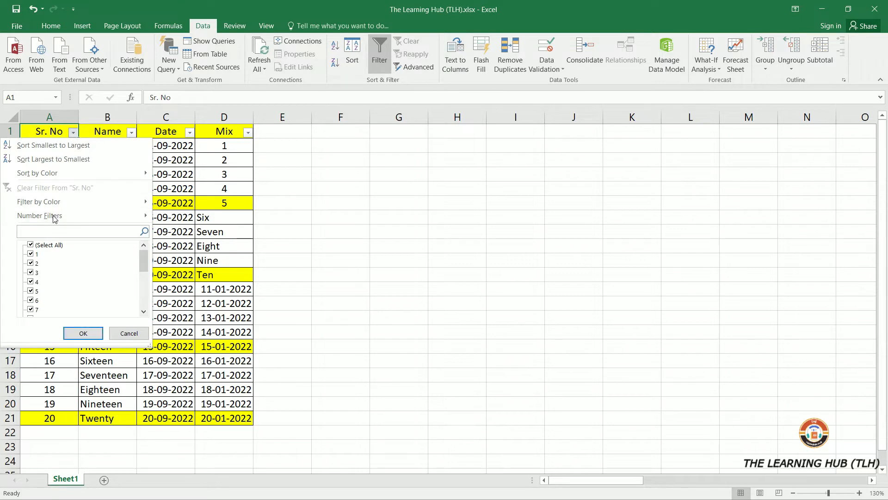
mouse_move(54, 218)
left_click(388, 216)
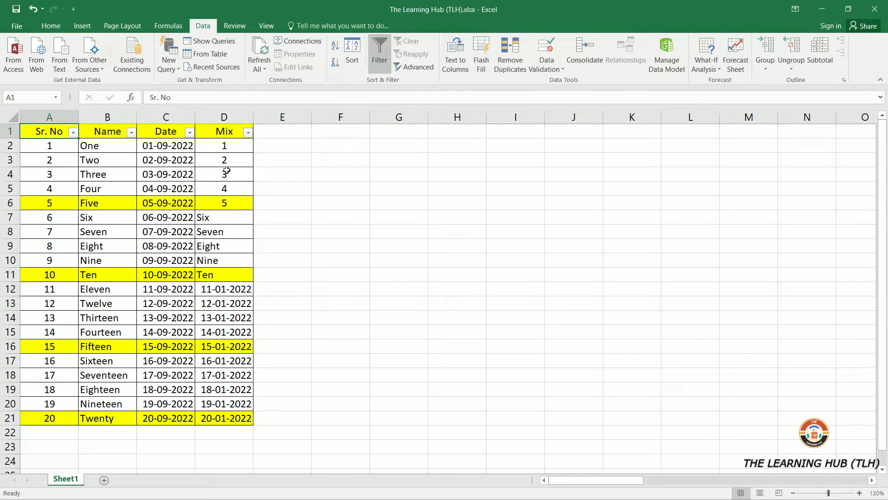
- Select each column's data range in turn to examine the table contents
left_click(47, 187)
left_click_drag(49, 135, 44, 403)
left_click_drag(113, 134, 92, 404)
left_click_drag(179, 132, 167, 418)
left_click(162, 137)
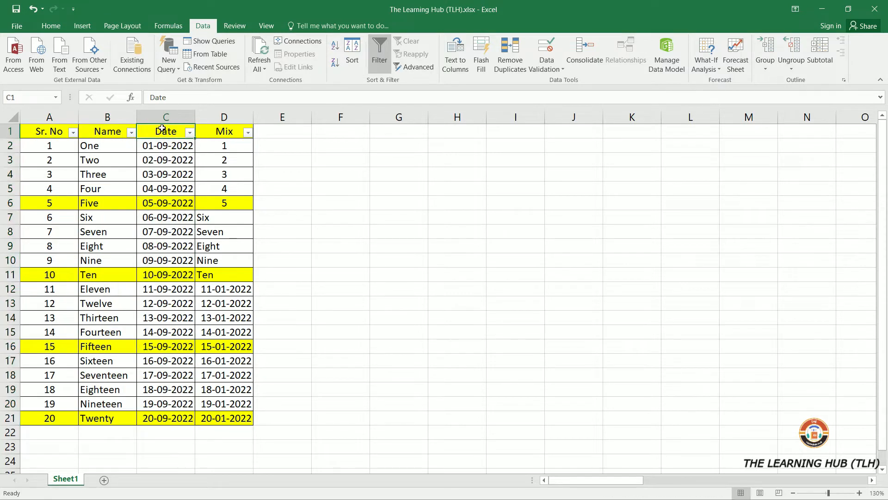
left_click_drag(219, 132, 224, 416)
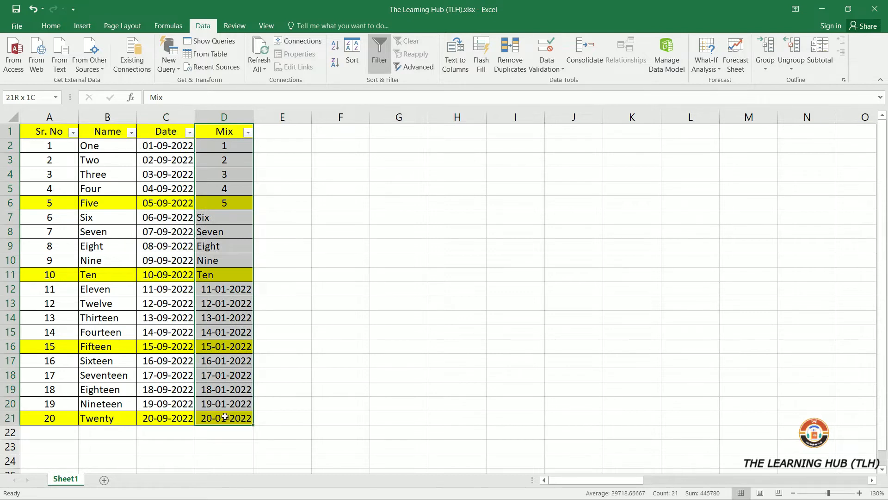
- Examine the filter menus and text filter options of the Sr. No and Name columns
left_click(73, 132)
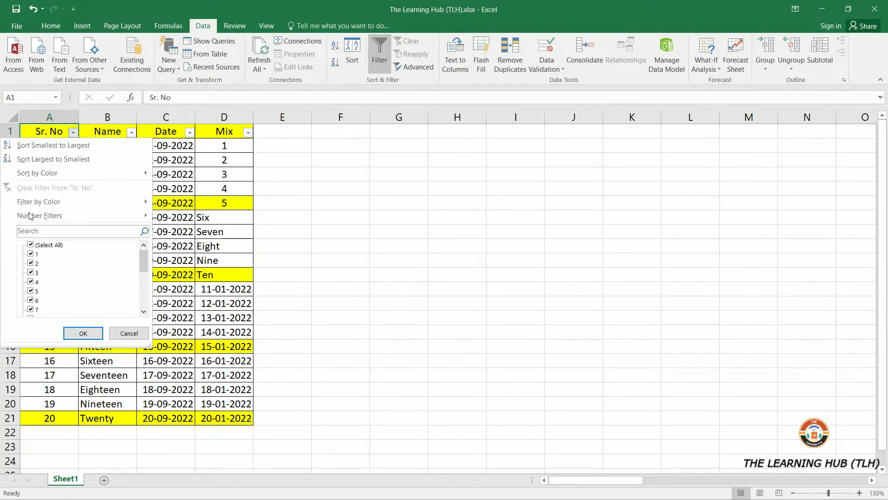
left_click(38, 383)
left_click_drag(44, 148, 51, 393)
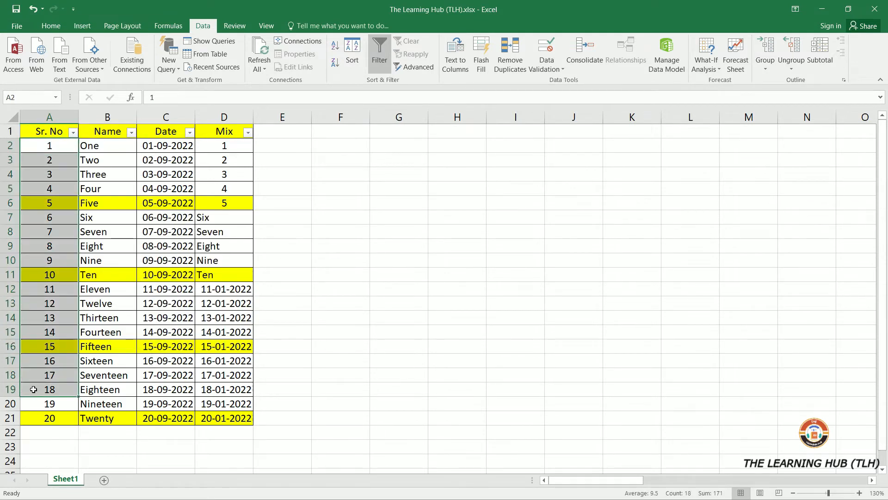
left_click(90, 161)
left_click(132, 132)
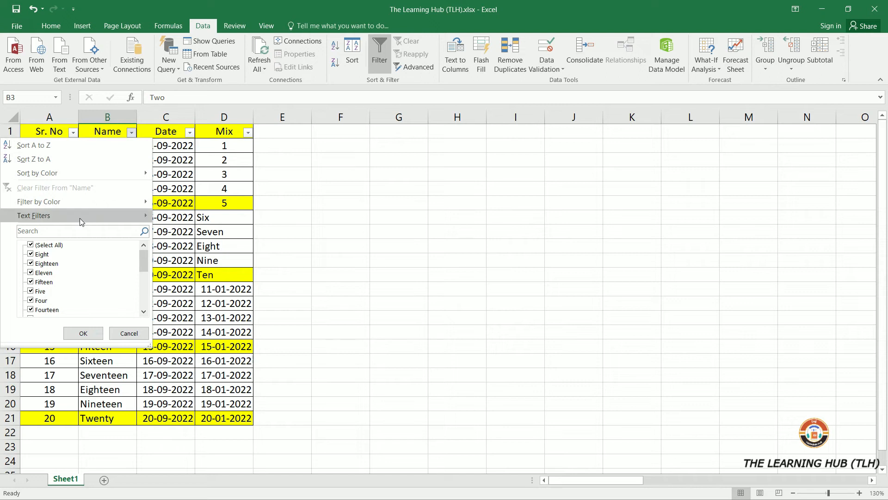
mouse_move(76, 218)
left_click(286, 195)
left_click_drag(95, 147, 98, 402)
left_click(162, 146)
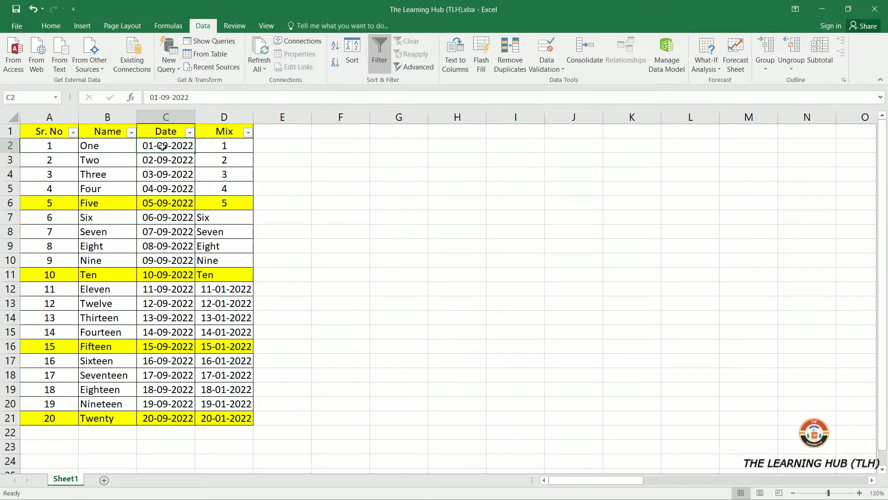
- Examine the date filter options offered for the Date and Mix columns
left_click(189, 132)
mouse_move(112, 212)
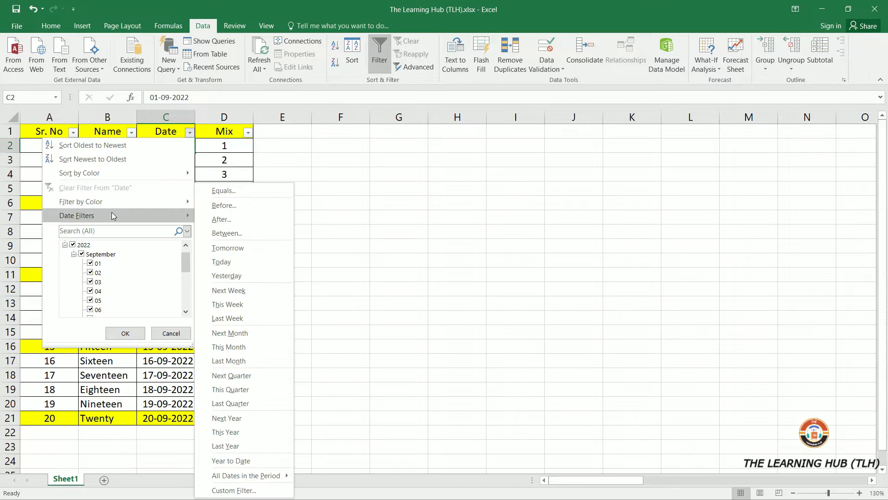
left_click(299, 168)
left_click(224, 158)
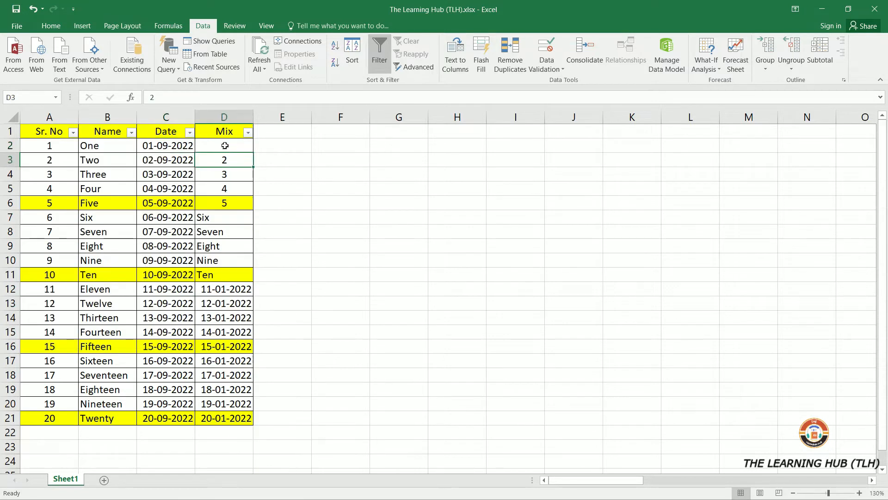
left_click(247, 133)
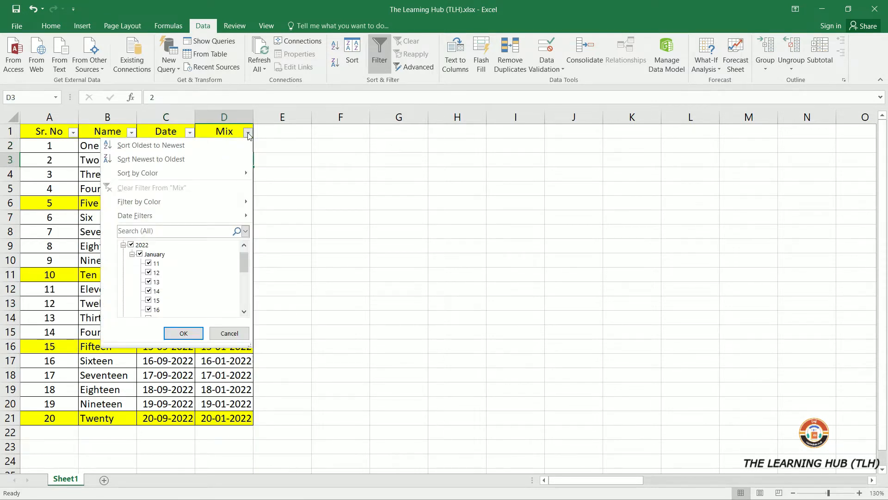
mouse_move(183, 214)
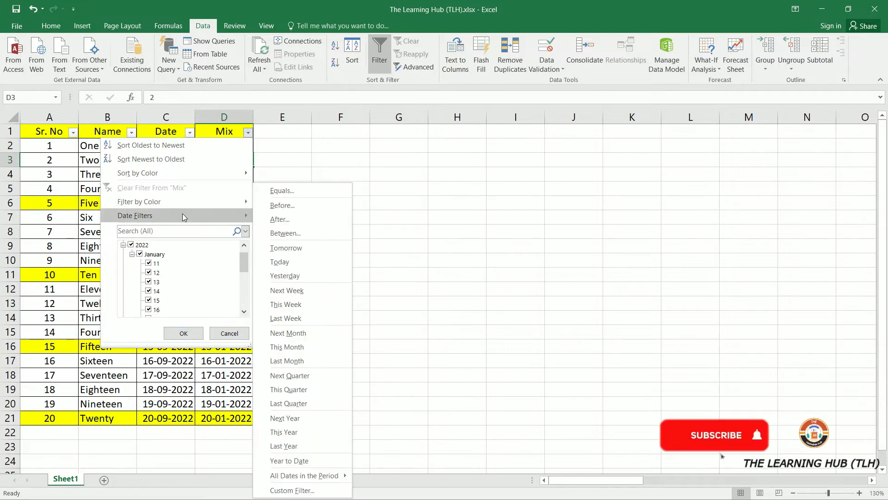
left_click(49, 174)
left_click_drag(45, 133, 46, 233)
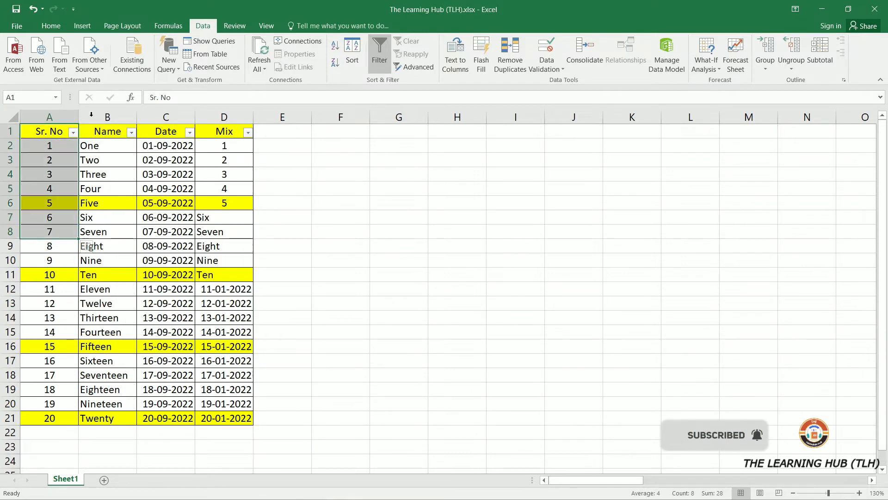
left_click(29, 137)
- Filter the Sr. No column to show only rows equal to 17, then undo the filter
left_click(73, 132)
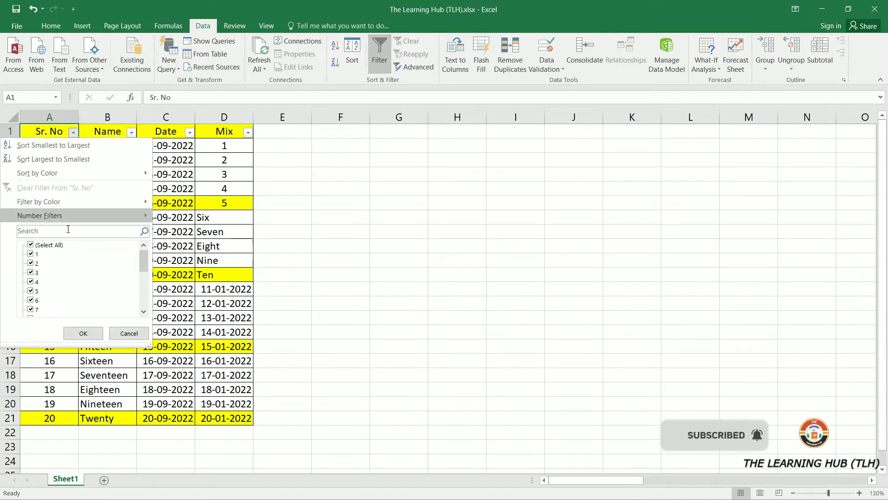
mouse_move(76, 211)
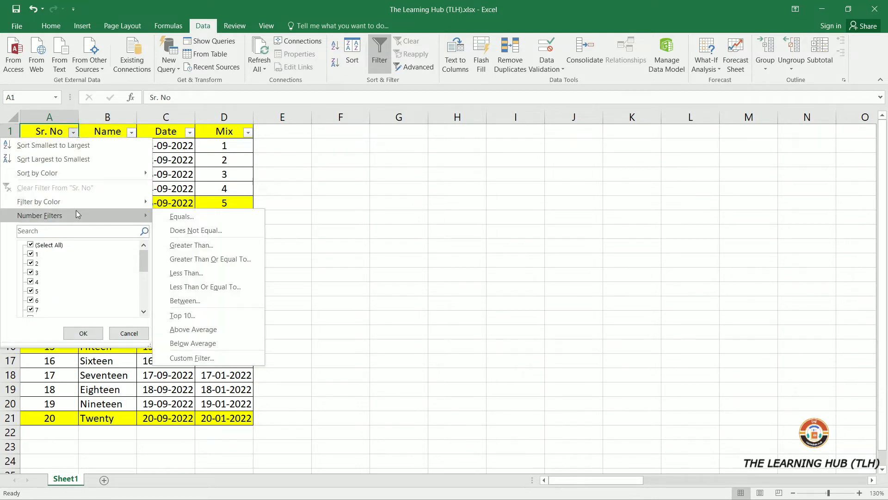
left_click(185, 217)
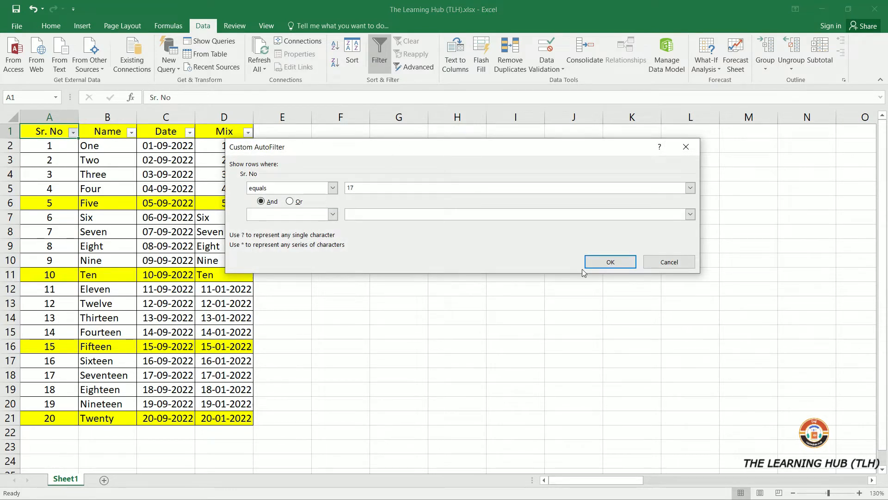
left_click(593, 263)
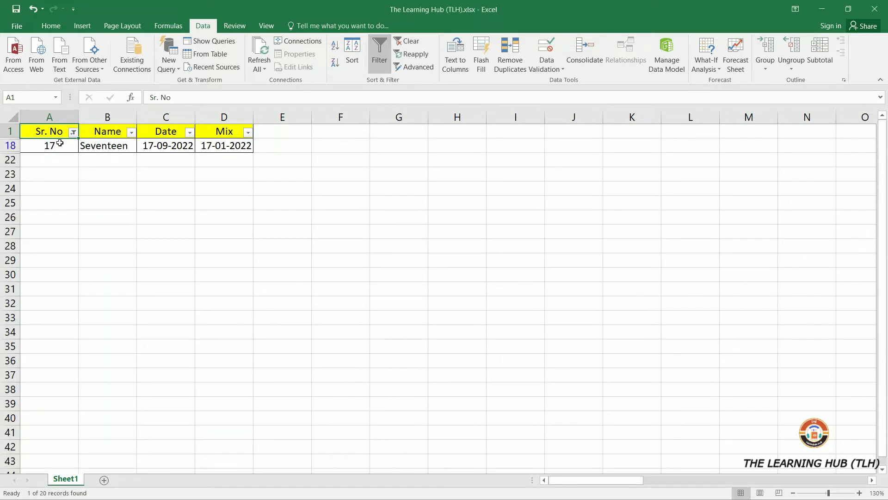
left_click(33, 9)
- Filter the Sr. No column to rows that do not equal 18, then undo the filter
left_click(73, 132)
mouse_move(78, 215)
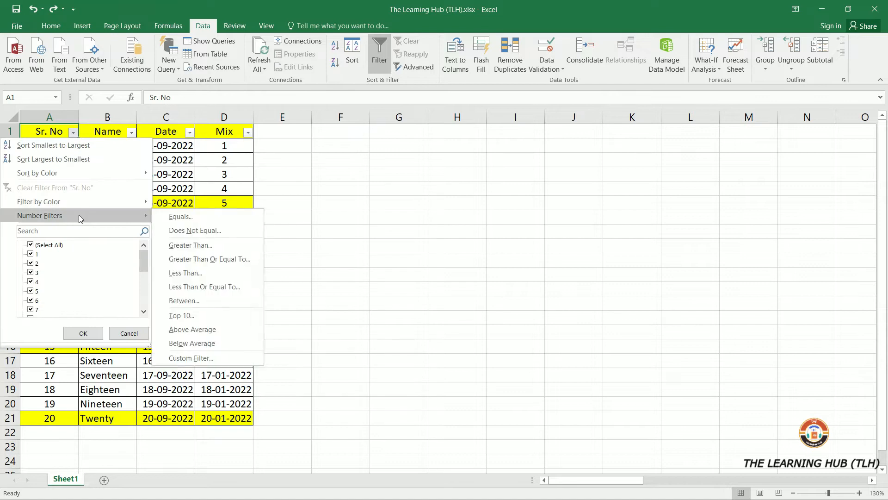
left_click(215, 231)
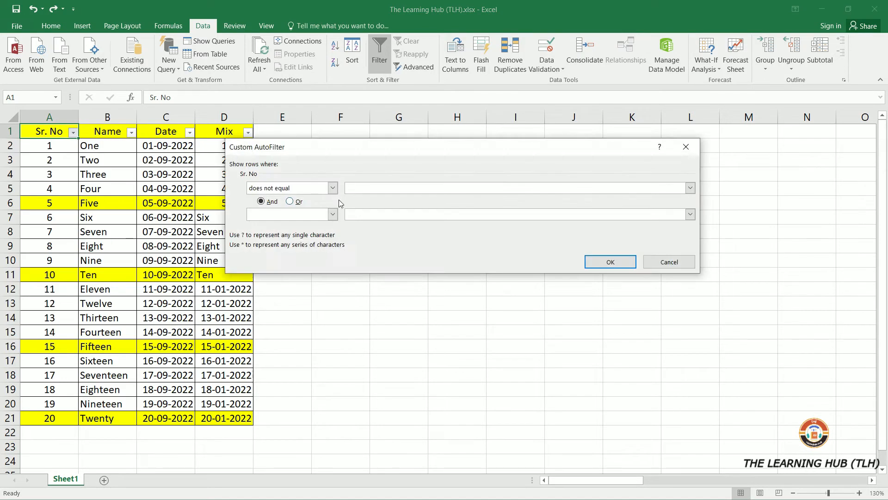
type("18")
left_click(610, 262)
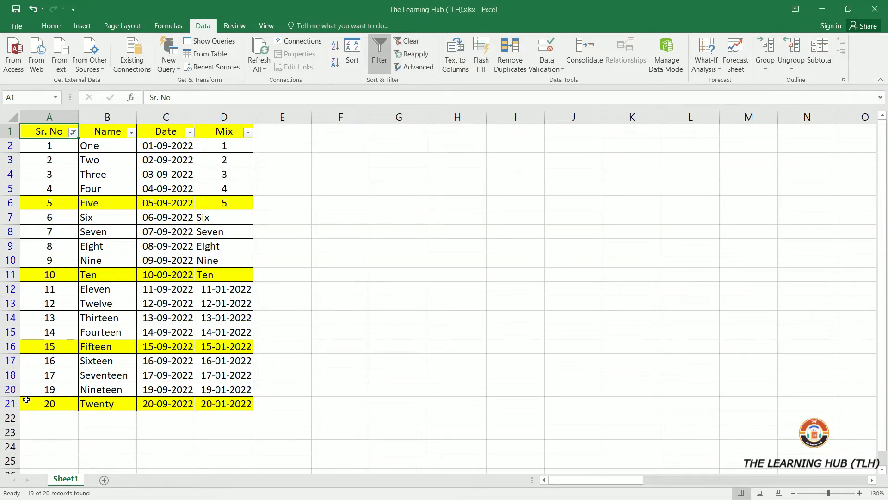
left_click_drag(11, 389, 19, 405)
left_click(50, 374)
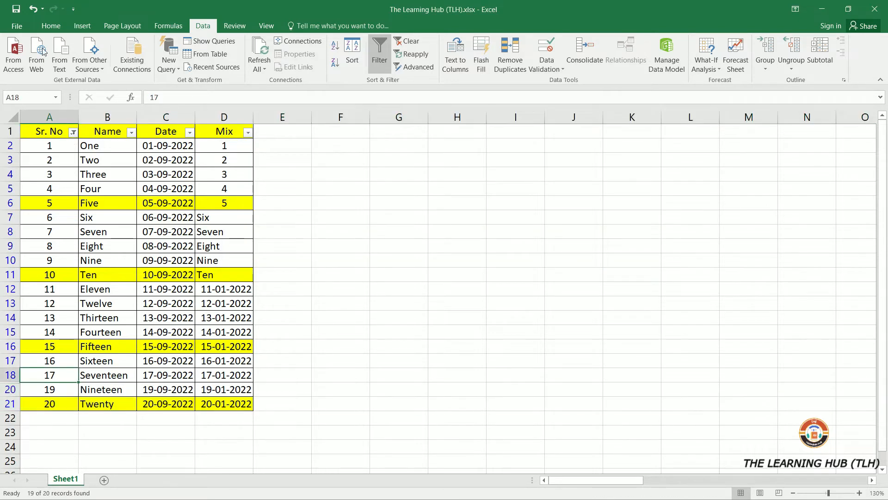
left_click(34, 9)
- Filter the Sr. No column to values greater than 10
left_click(73, 132)
mouse_move(93, 215)
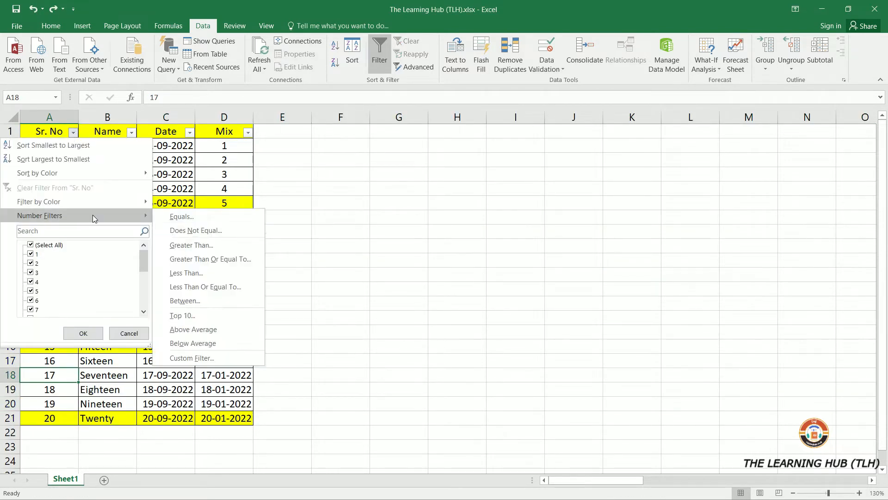
left_click(212, 245)
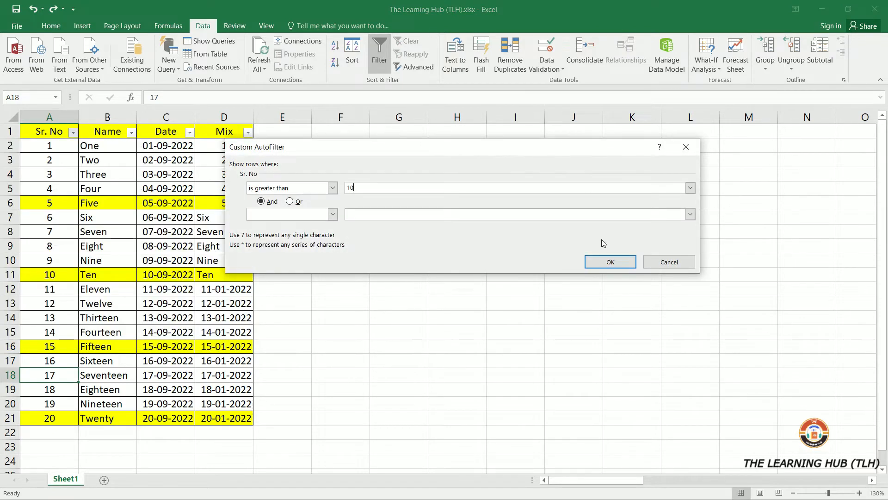
left_click(610, 262)
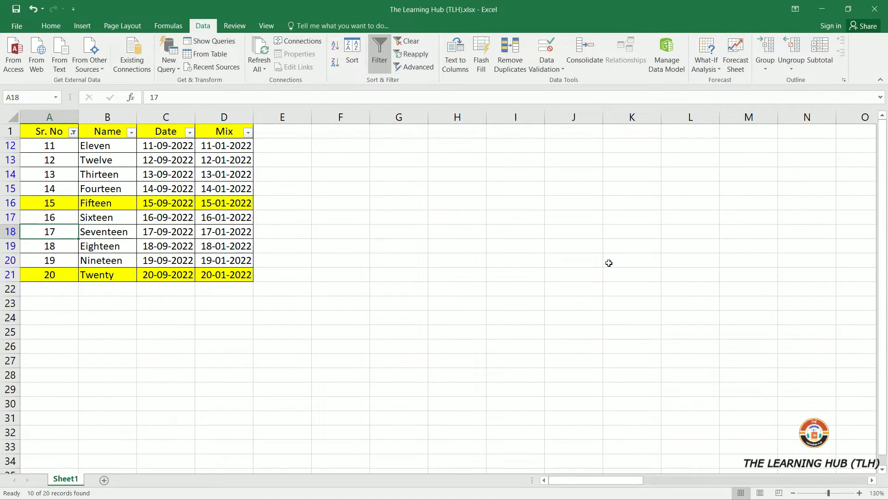
- Change the Sr. No filter to values greater than or equal to 10
left_click(73, 133)
mouse_move(121, 215)
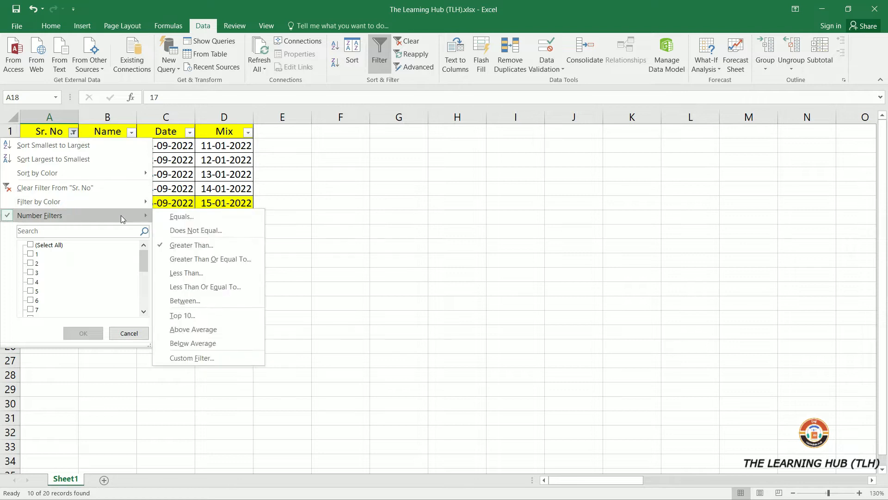
left_click(217, 260)
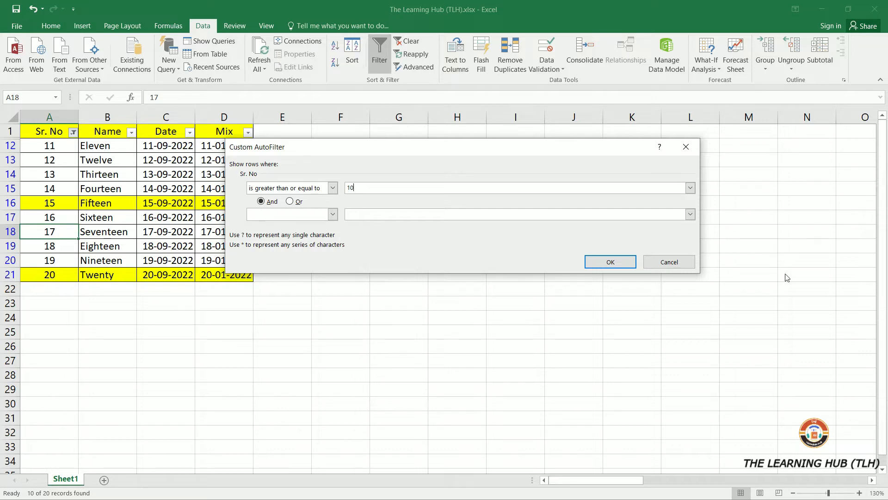
left_click(613, 260)
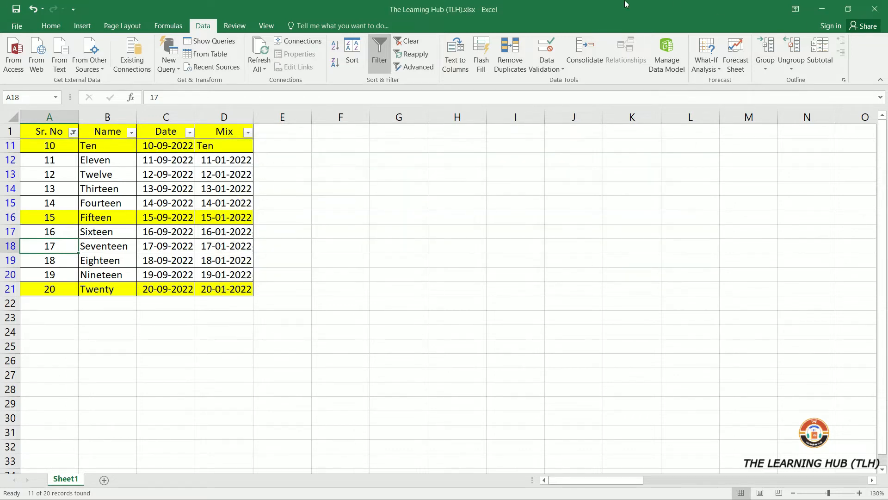
- Change the Sr. No filter to values less than 15
left_click(13, 144)
left_click(62, 157)
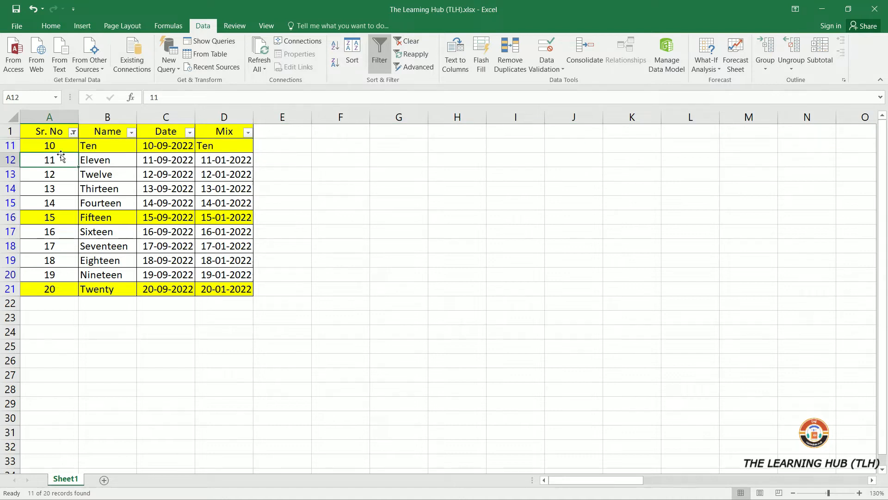
left_click(73, 132)
mouse_move(116, 216)
left_click(208, 271)
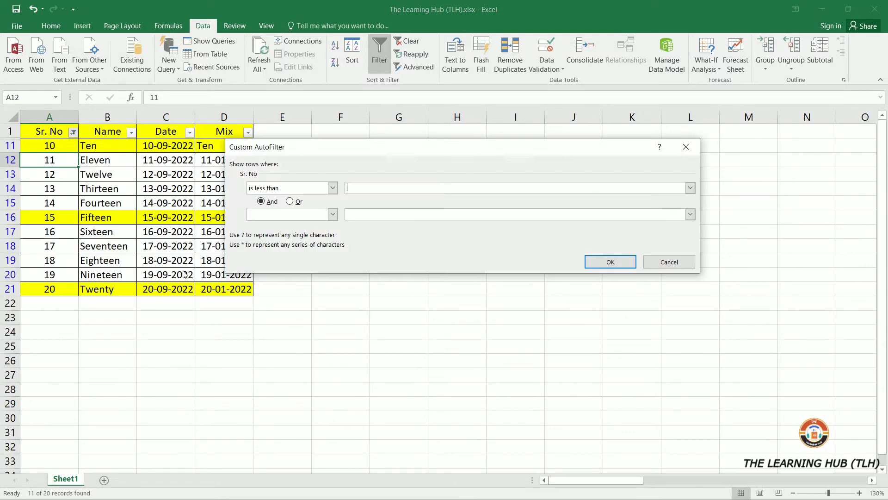
left_click(611, 262)
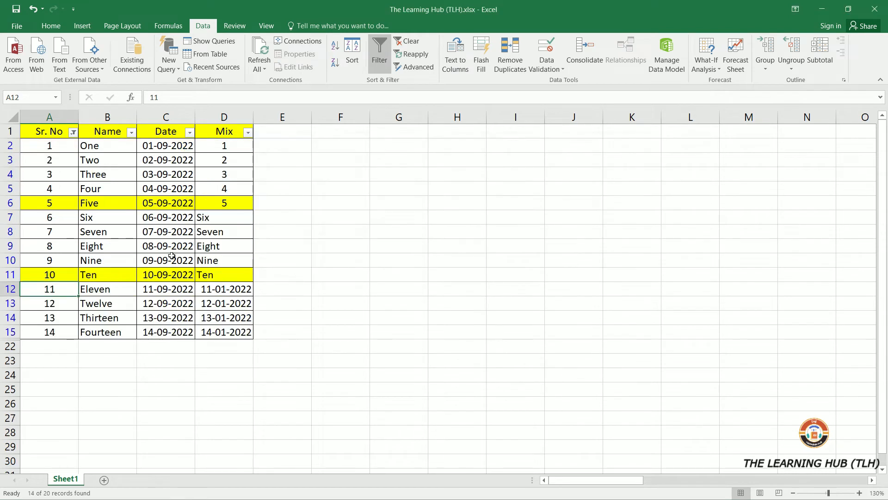
- Change the Sr. No filter to values less than or equal to 15
left_click_drag(48, 145, 49, 346)
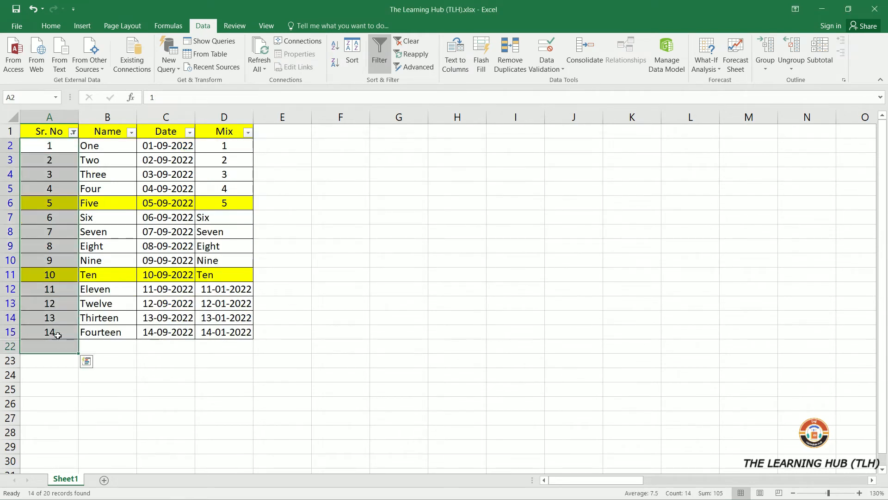
left_click(73, 133)
mouse_move(74, 212)
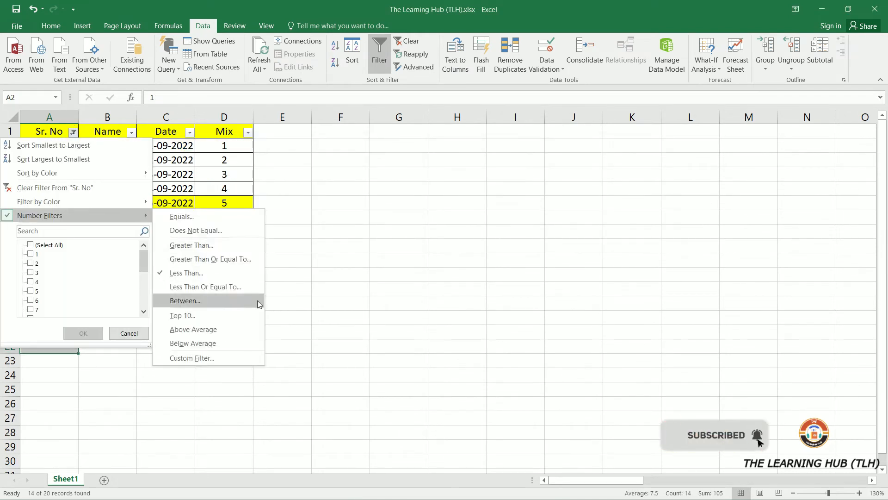
left_click(243, 287)
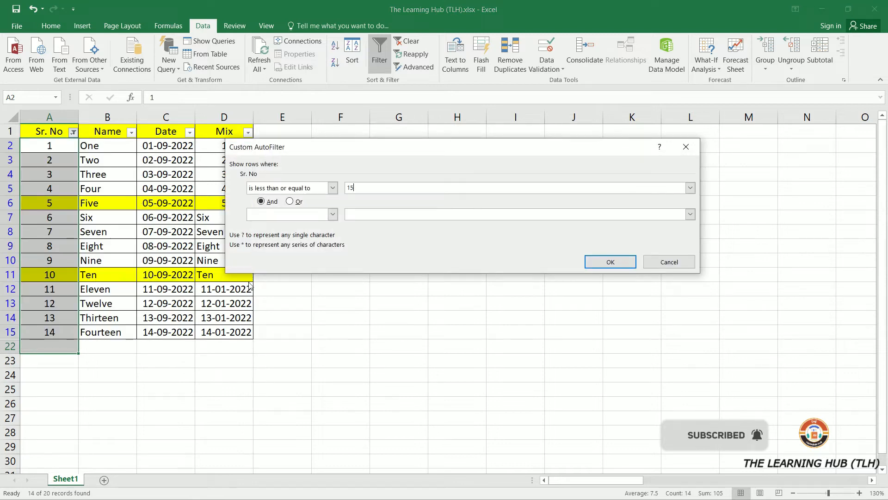
left_click(622, 261)
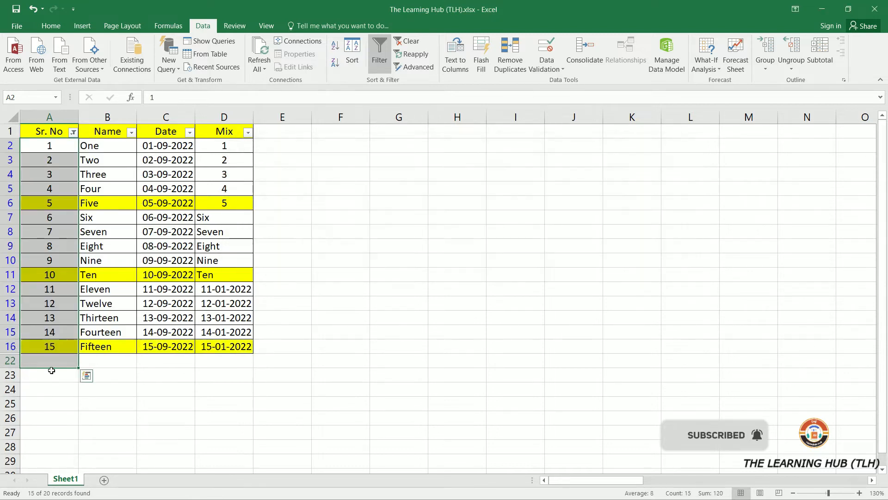
left_click(9, 346)
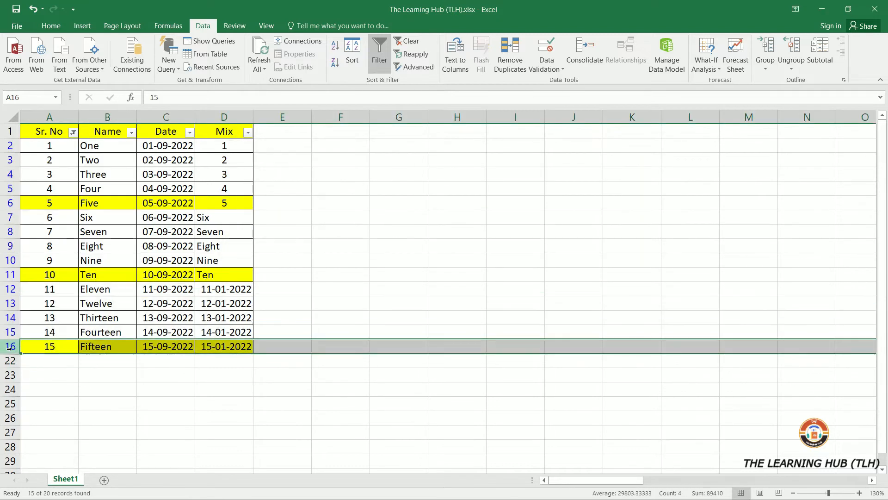
- Change the Sr. No filter to values between 5 and 15 using greater than or equal to 5 and less than or equal to 15
left_click(72, 132)
mouse_move(90, 215)
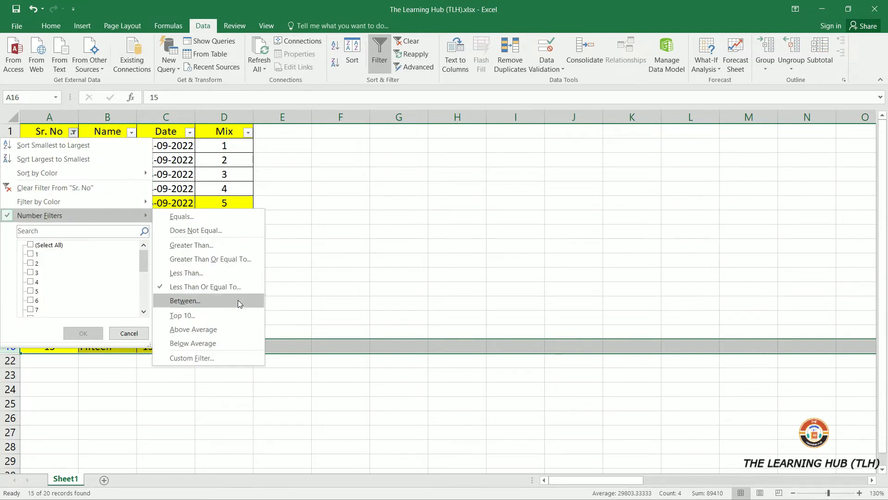
left_click(225, 303)
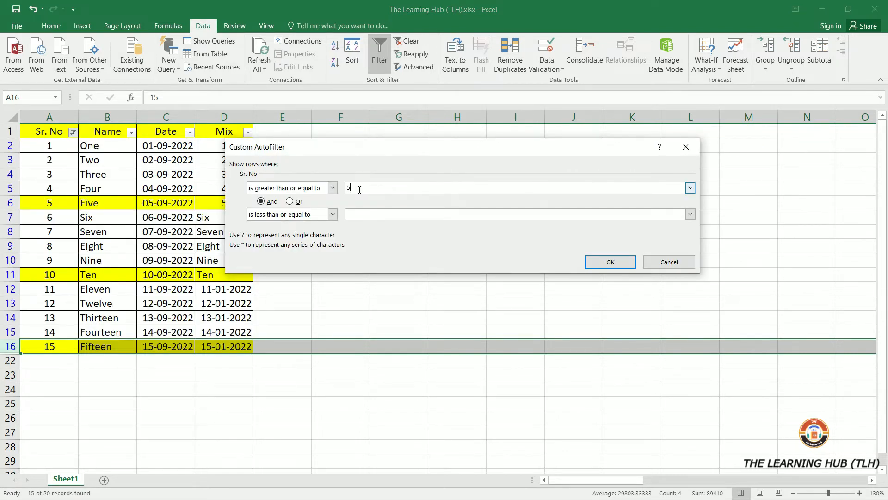
left_click(351, 218)
type("15")
left_click(601, 260)
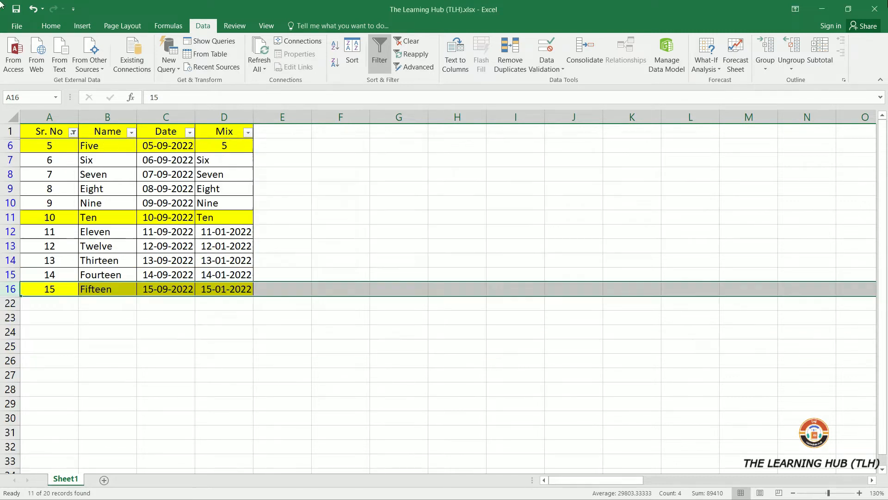
- Select the visible Sr. No values to review the filtered rows
left_click(189, 334)
left_click_drag(40, 144, 35, 289)
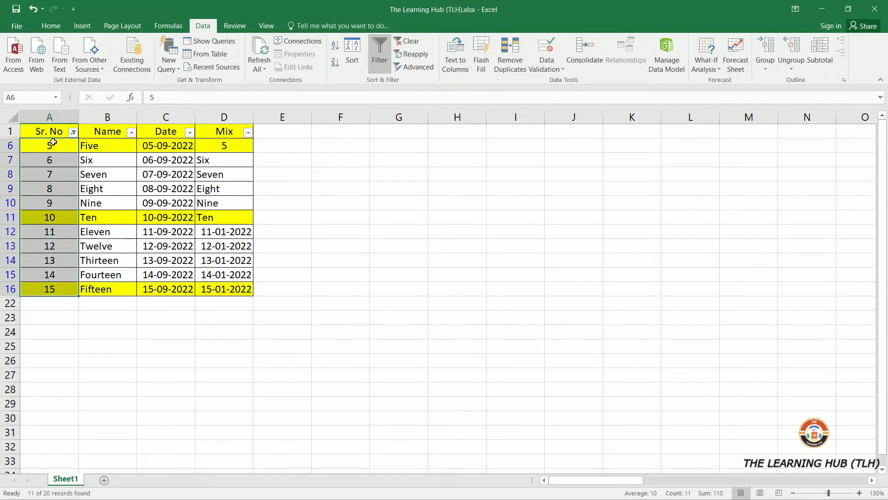
left_click(49, 292)
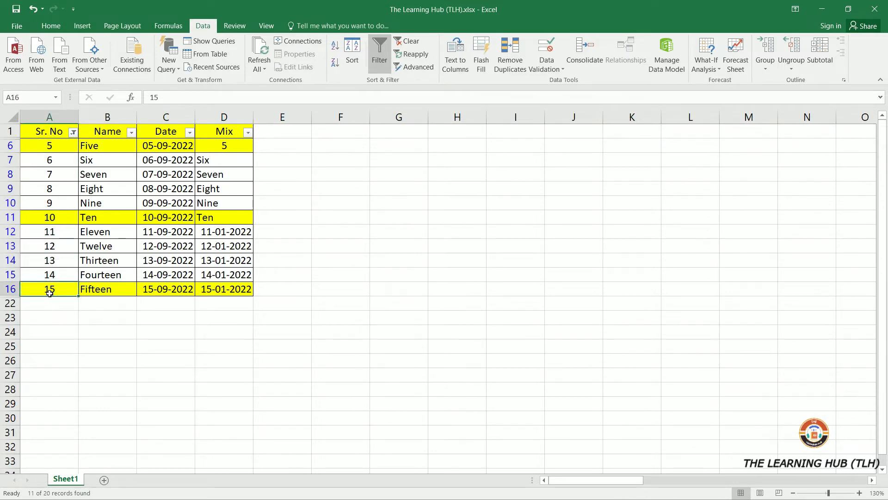
- Change the Sr. No filter to show the Top 10 values
left_click(73, 132)
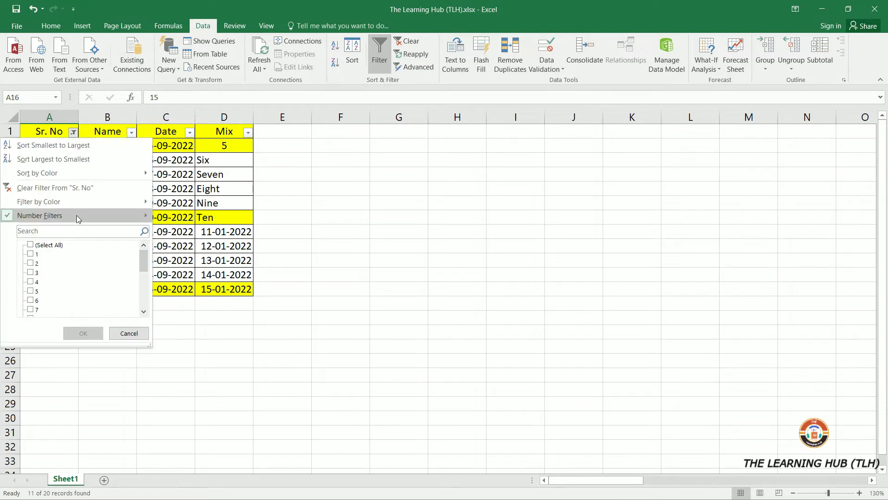
mouse_move(106, 215)
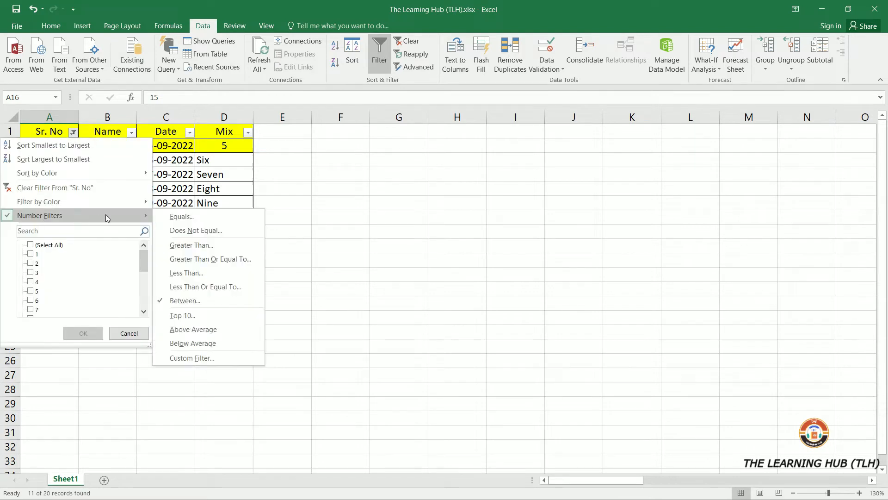
left_click(216, 317)
left_click(473, 232)
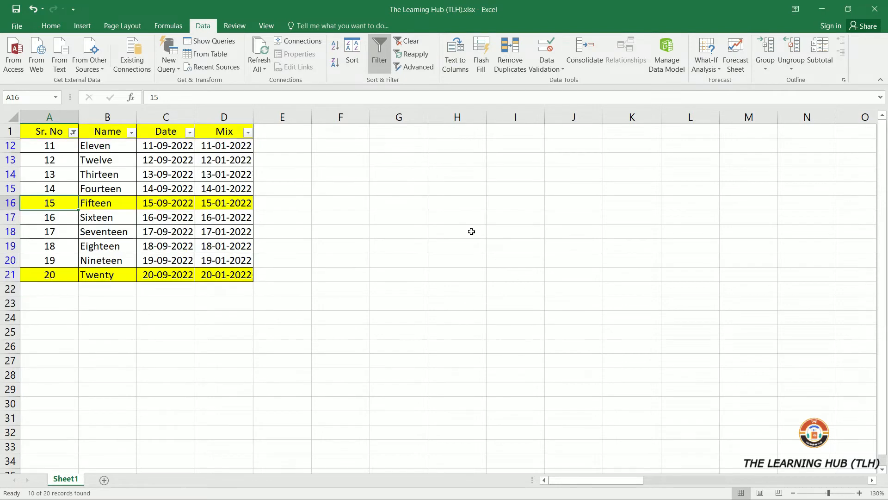
left_click(439, 291)
- Select the displayed Sr. No values to check the Top 10 result
left_click(46, 145)
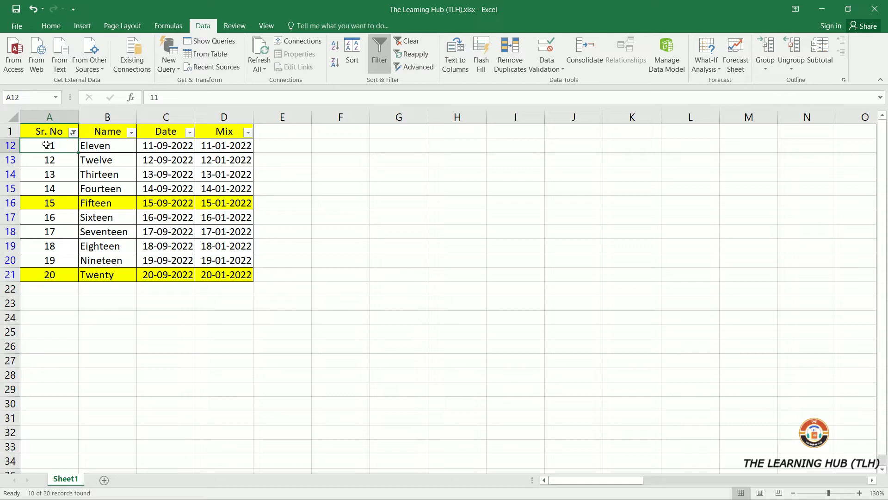
left_click_drag(47, 145, 39, 273)
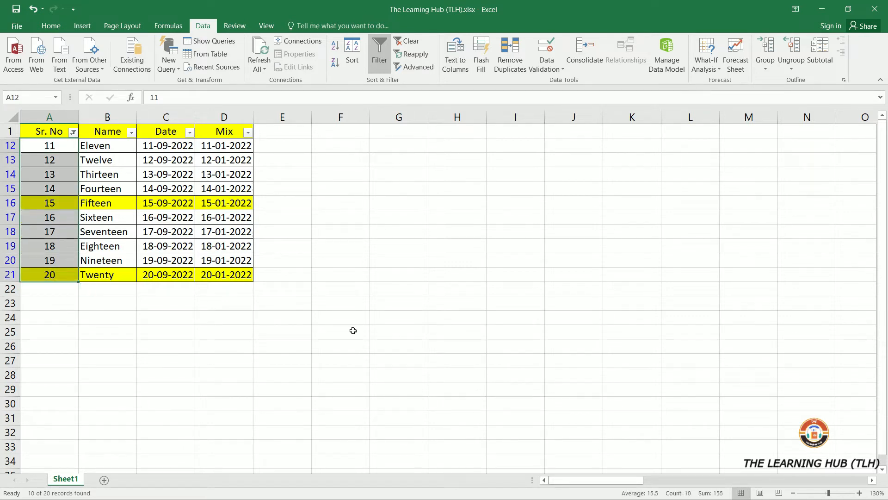
left_click(67, 258)
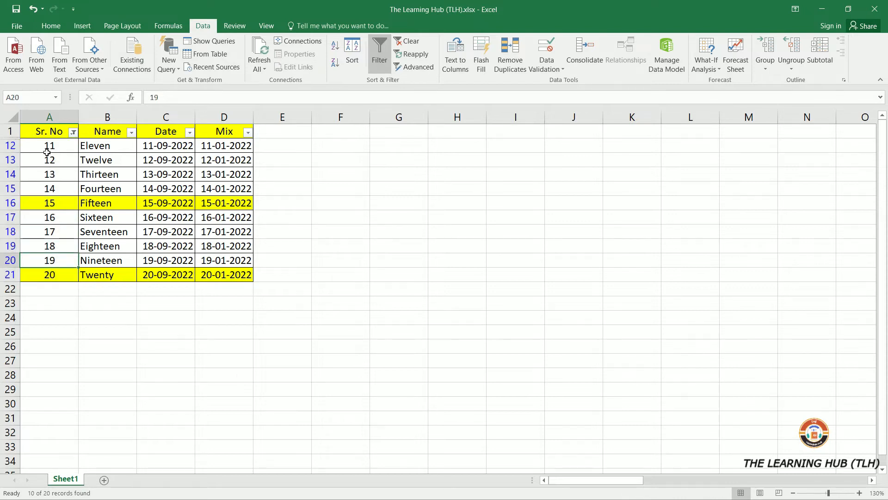
- Change the Sr. No filter to Above Average
left_click(73, 132)
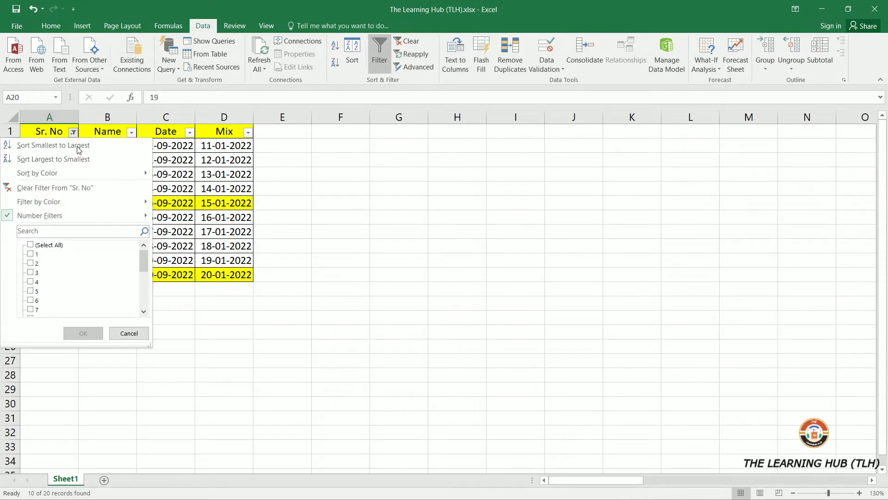
mouse_move(129, 217)
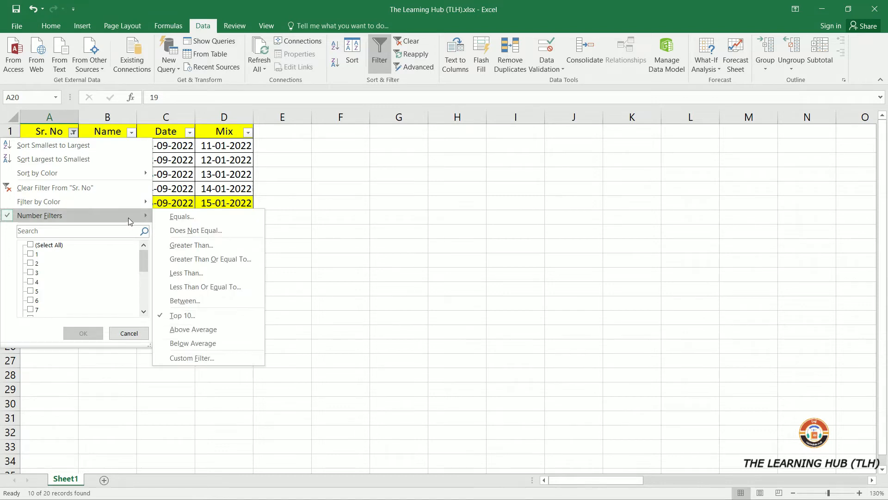
left_click(226, 331)
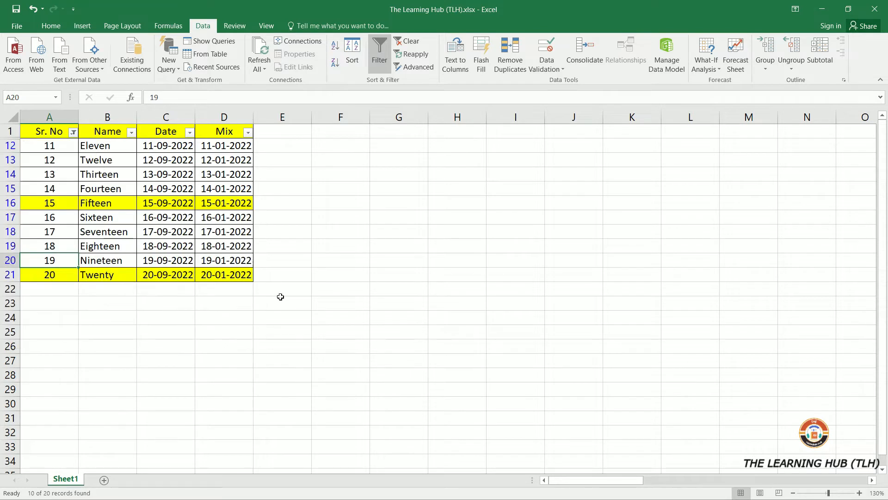
left_click(424, 272)
- Clear the Sr. No filter by selecting all values again
left_click(73, 132)
left_click(41, 247)
left_click(79, 332)
left_click(56, 130)
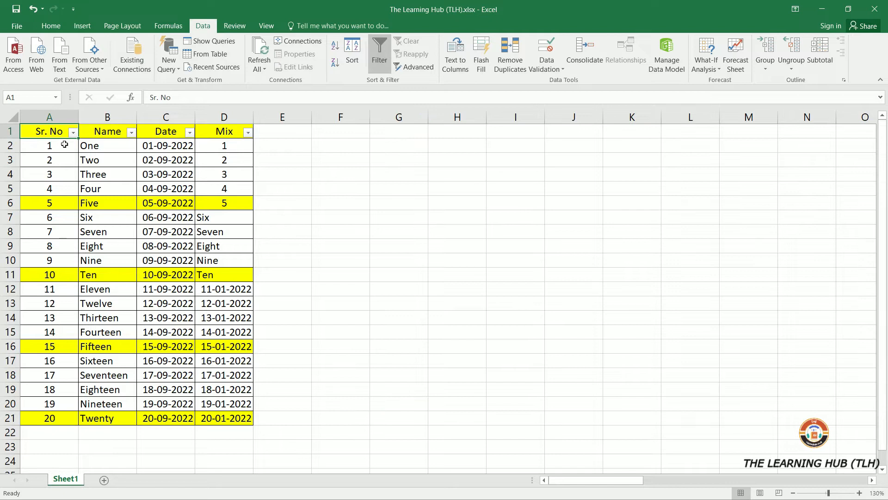
- Apply the Below Average number filter to Sr. No and undo it
left_click(73, 133)
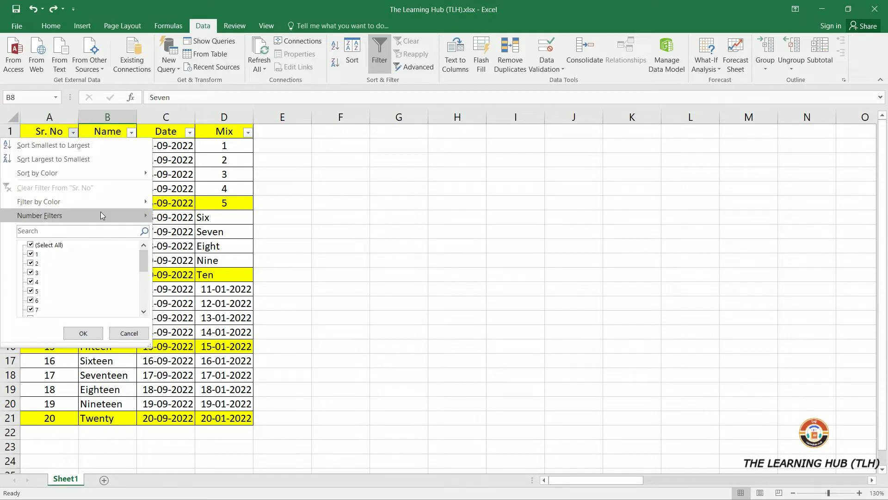
mouse_move(101, 213)
left_click(214, 343)
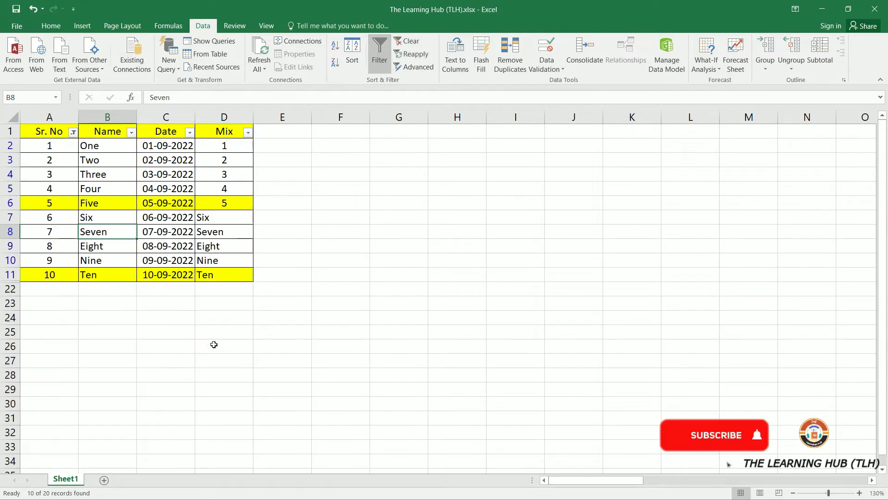
key("ctrl+z")
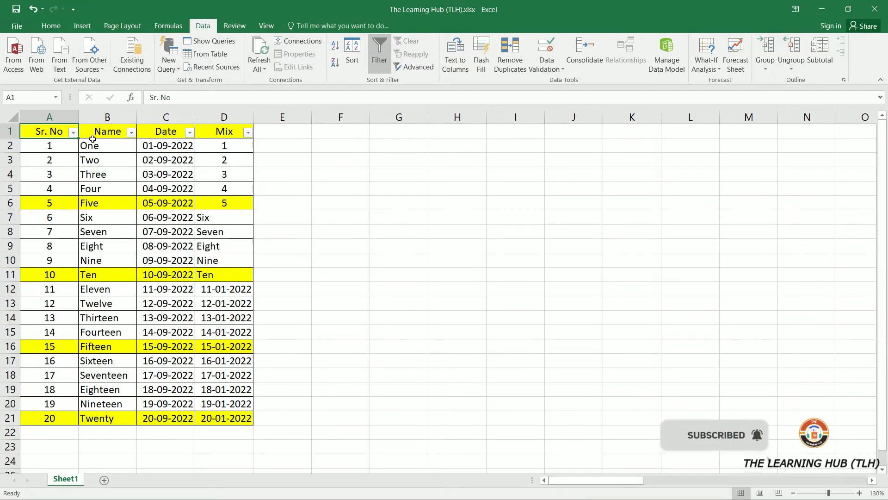
left_click(105, 134)
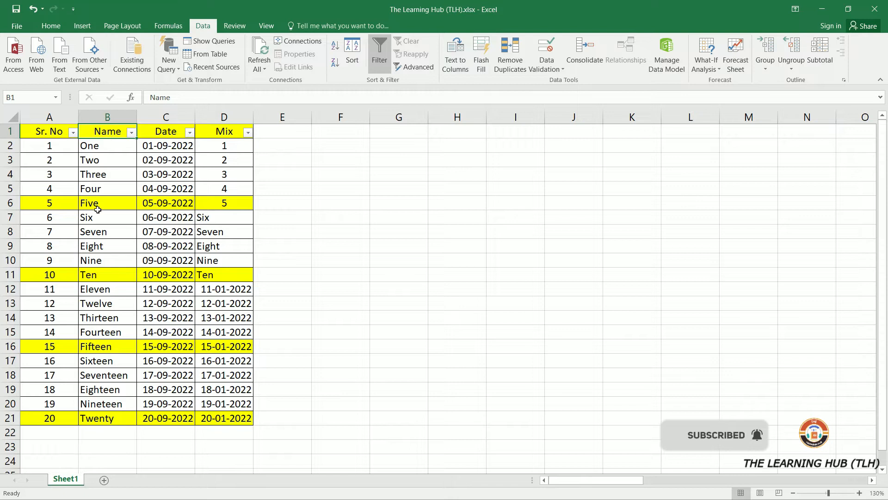
left_click(99, 375)
left_click(131, 133)
mouse_move(44, 217)
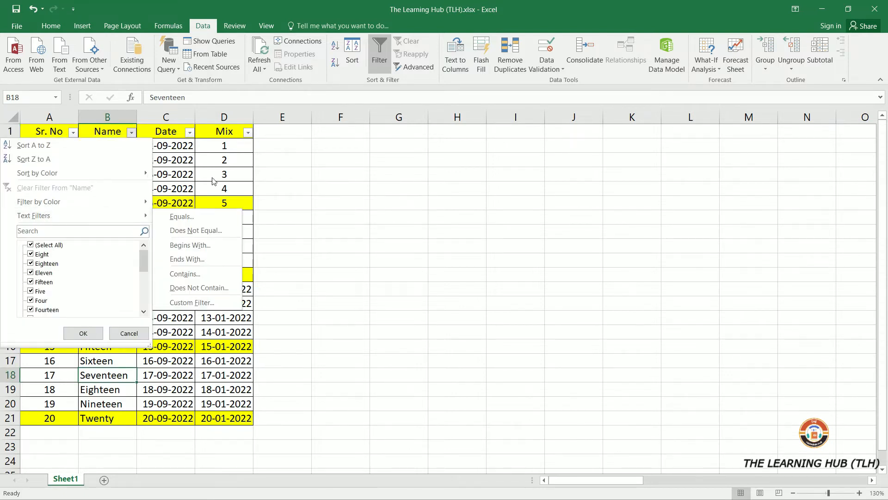
left_click(72, 134)
left_click(72, 134)
mouse_move(71, 215)
left_click(270, 174)
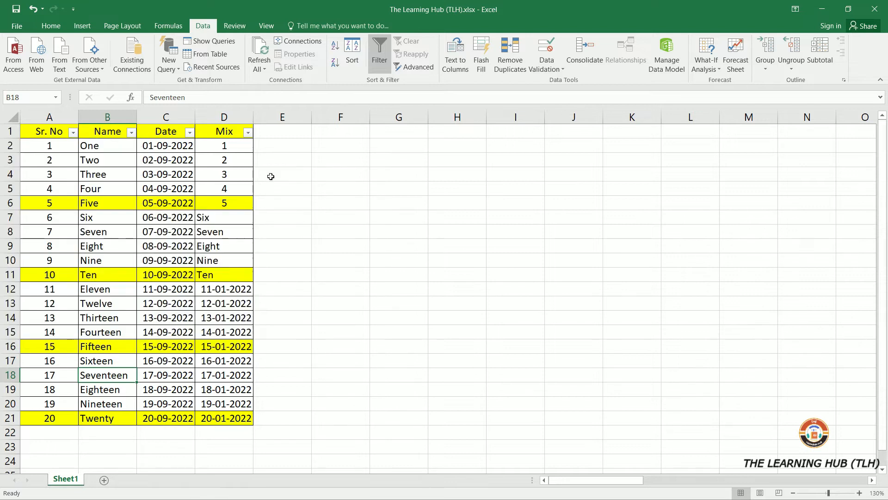
- Filter the Name column to entries that equal Nine
left_click(132, 132)
mouse_move(118, 215)
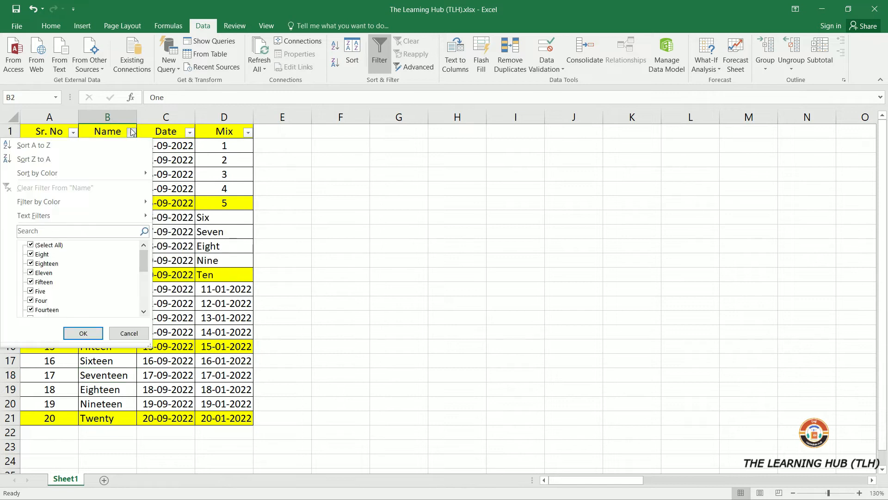
mouse_move(113, 215)
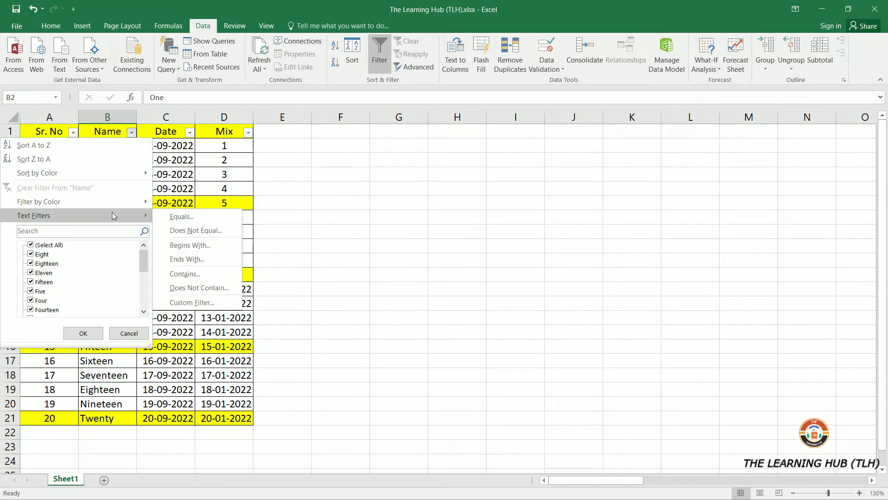
left_click(182, 217)
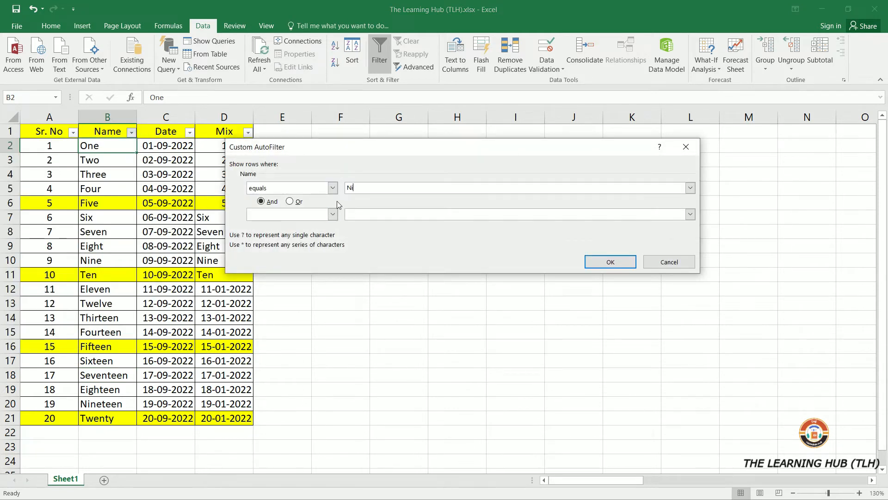
left_click(590, 262)
- Undo the Equals filter on the Name column
left_click(116, 144)
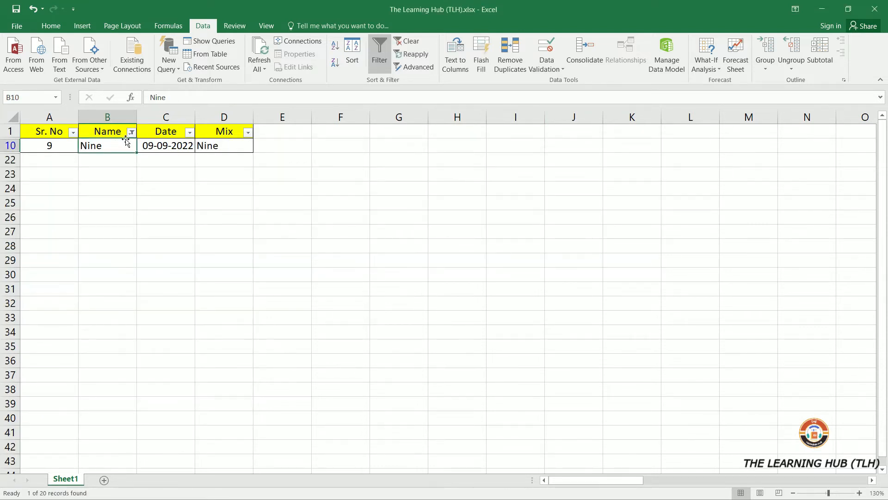
key("ctrl+z")
left_click(117, 163)
- Filter the Name column to entries that do not equal Ten
left_click(130, 135)
mouse_move(135, 221)
left_click(196, 230)
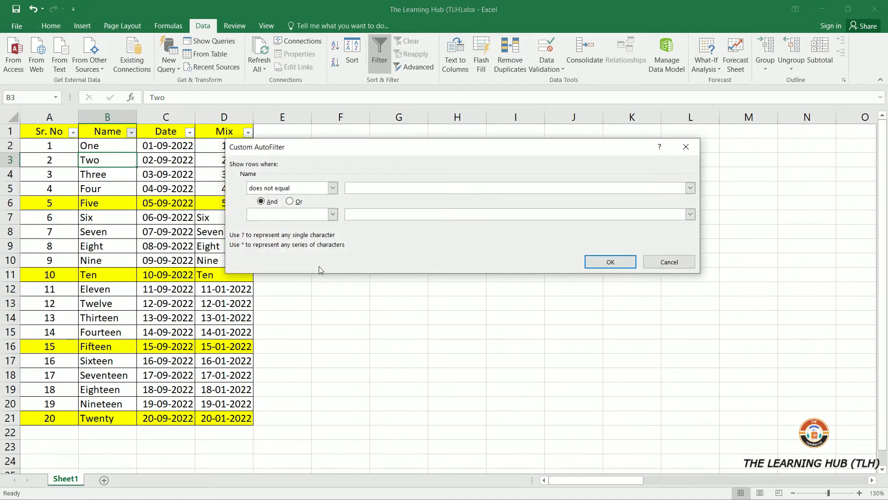
type("Ten")
left_click(610, 262)
- Select the rows around the hidden row and undo the Does Not Equal filter
left_click(10, 231)
left_click_drag(10, 260, 10, 276)
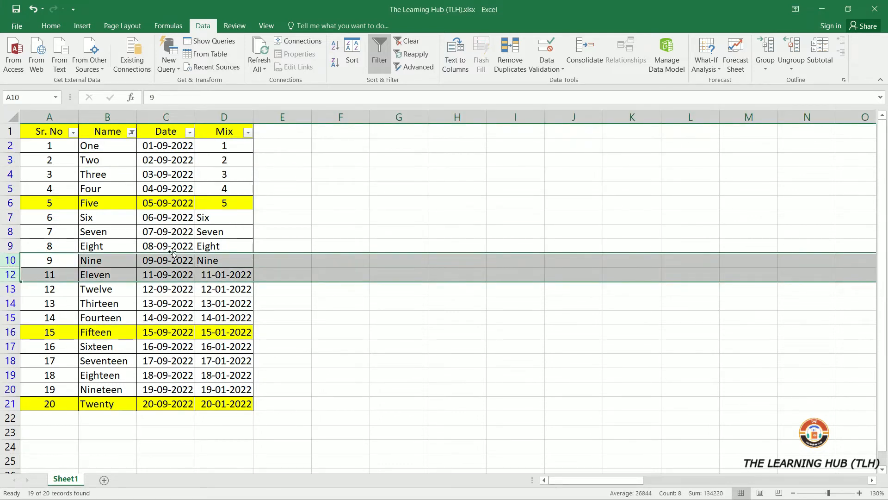
key("ctrl+z")
- Filter the Name column to entries that begin with S
left_click(132, 133)
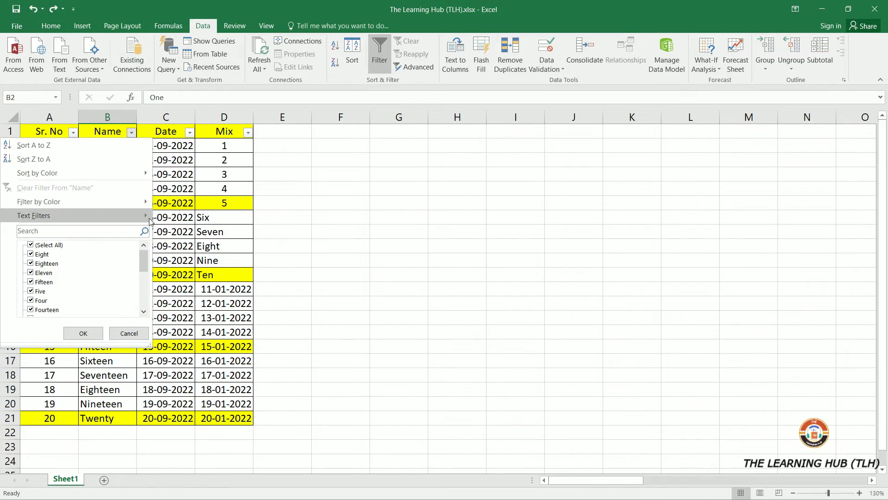
mouse_move(134, 215)
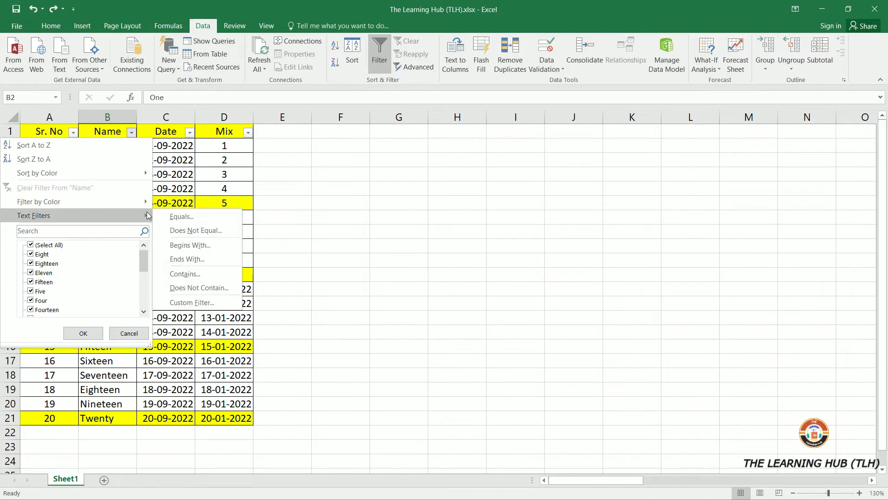
left_click(199, 245)
type("S")
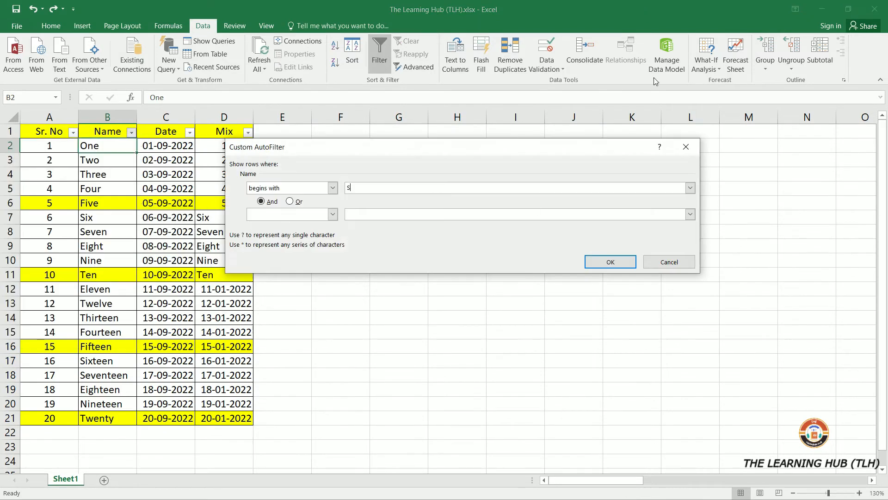
left_click(594, 263)
left_click(144, 273)
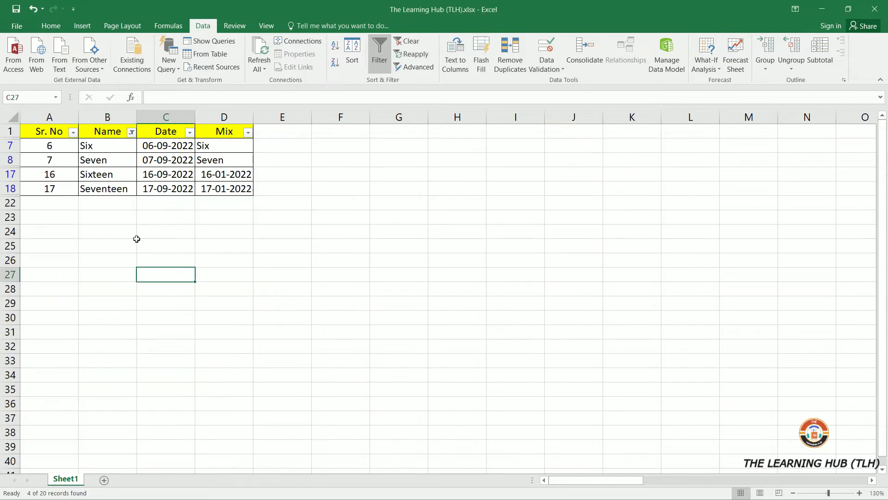
- Select the filtered names and undo the Begins With filter
left_click(100, 145)
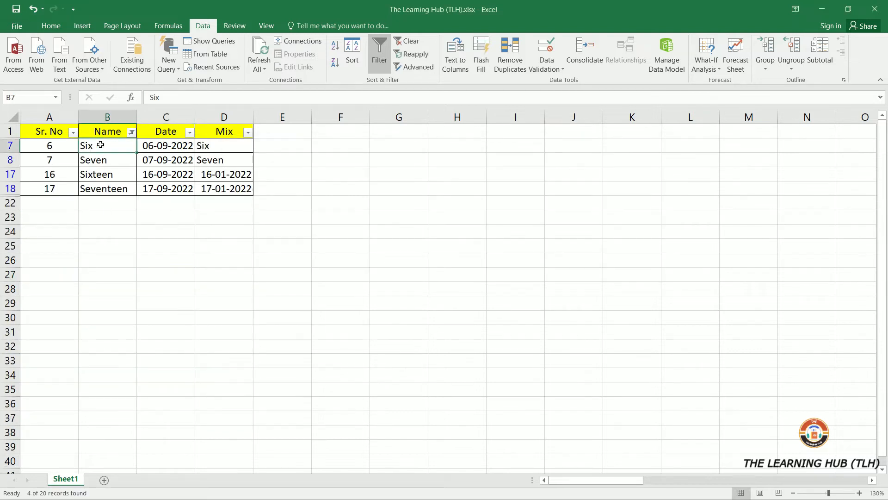
key("shift+Down")
key("shift+Down")
key("shift+Down")
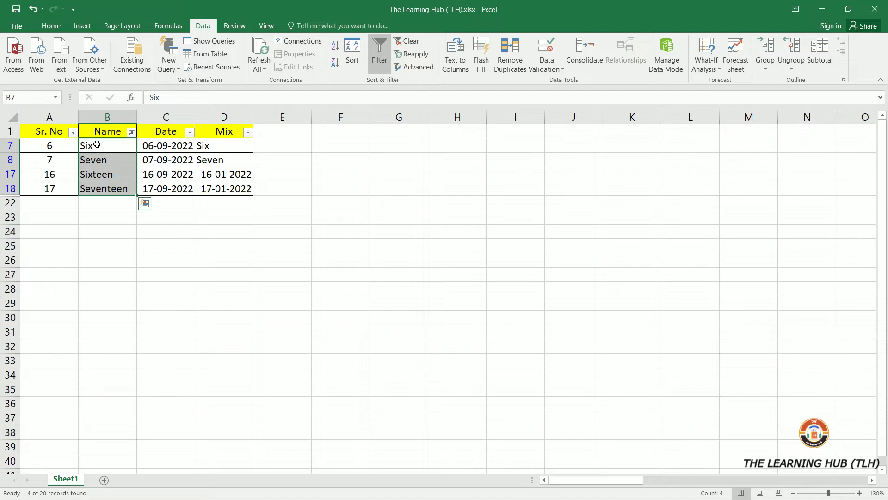
left_click(126, 131)
key("ctrl+z")
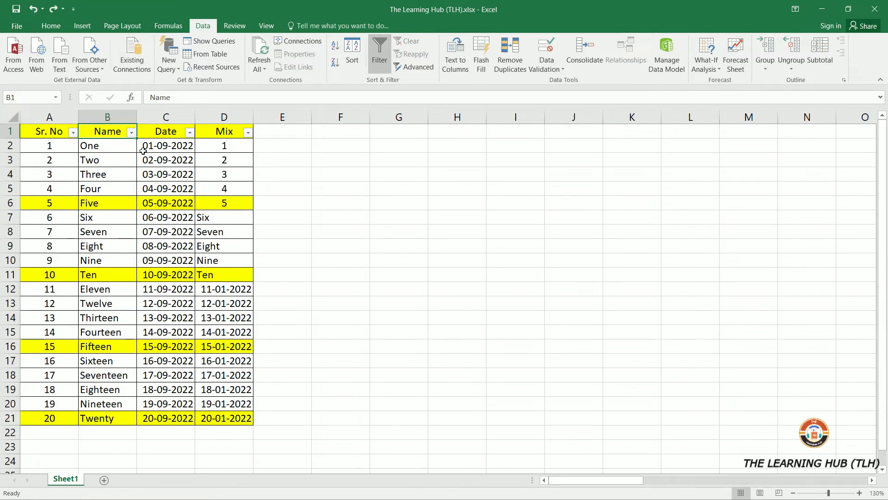
- Filter the Name column to entries that end with Teen
left_click(131, 133)
mouse_move(132, 217)
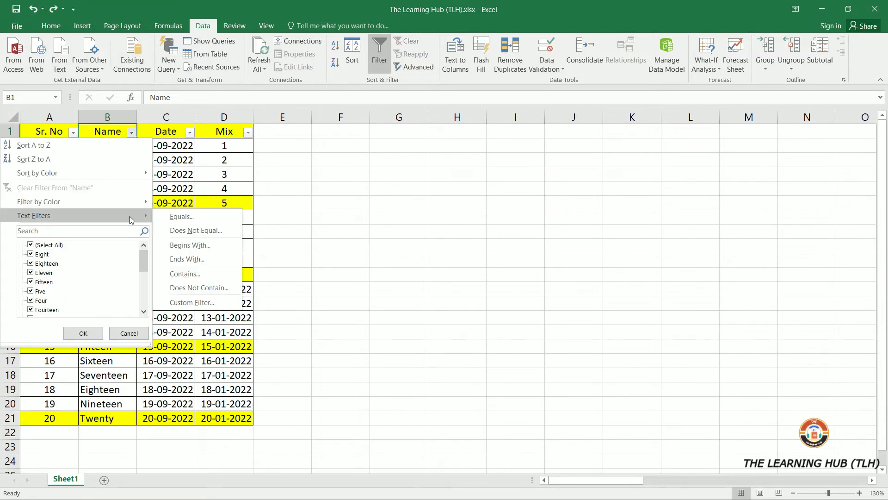
left_click(203, 260)
type("Teen")
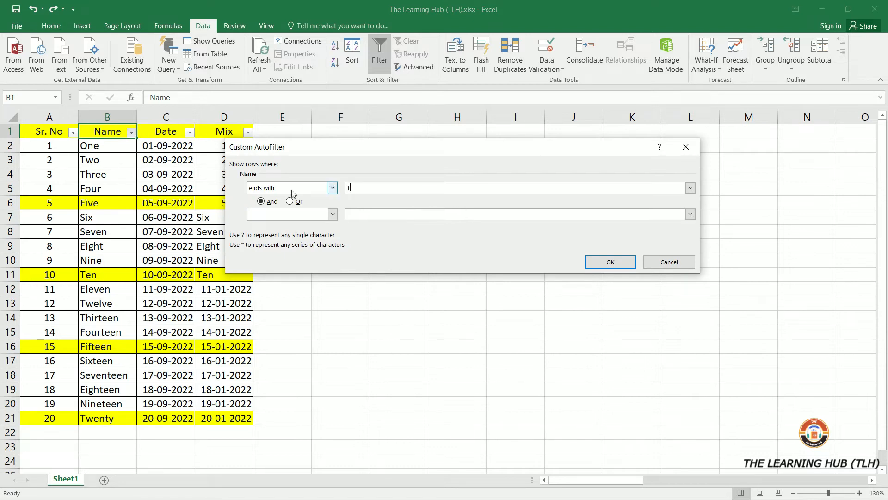
left_click(610, 262)
- Select the filtered names and undo the Ends With filter
left_click_drag(116, 145, 121, 230)
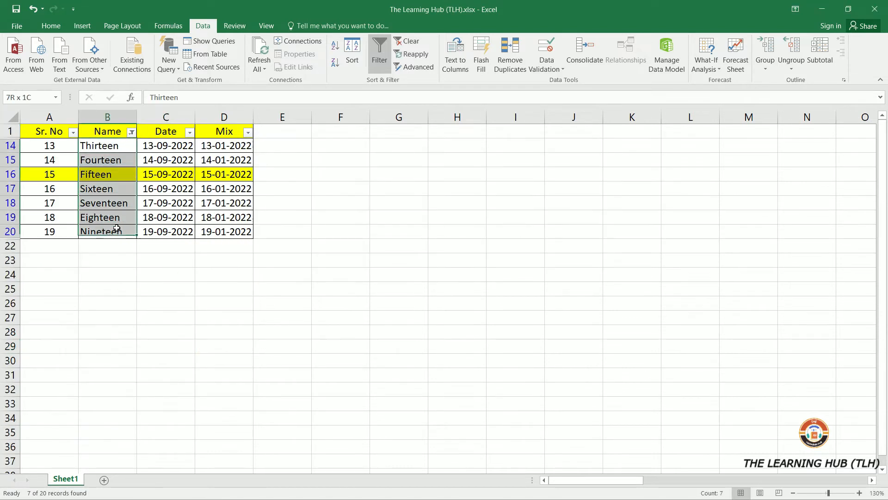
left_click(32, 9)
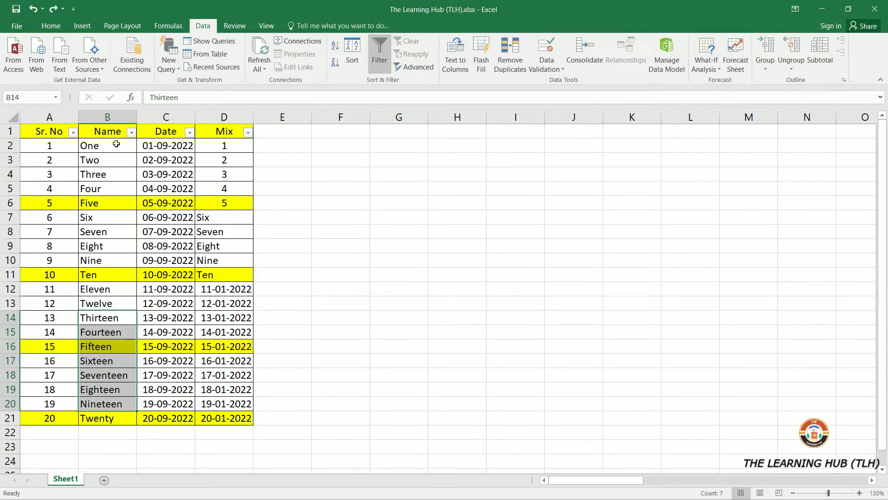
left_click(133, 132)
mouse_move(142, 213)
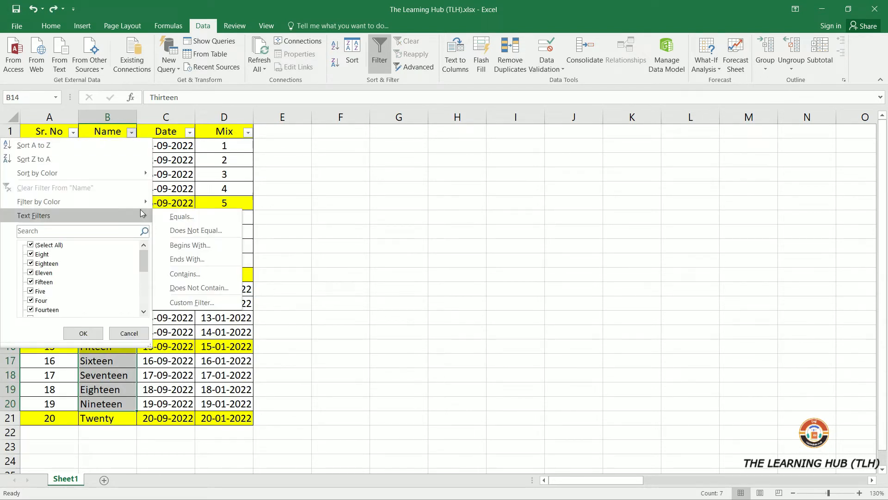
left_click(91, 230)
type("Te")
key("BackSpace")
type("eeb")
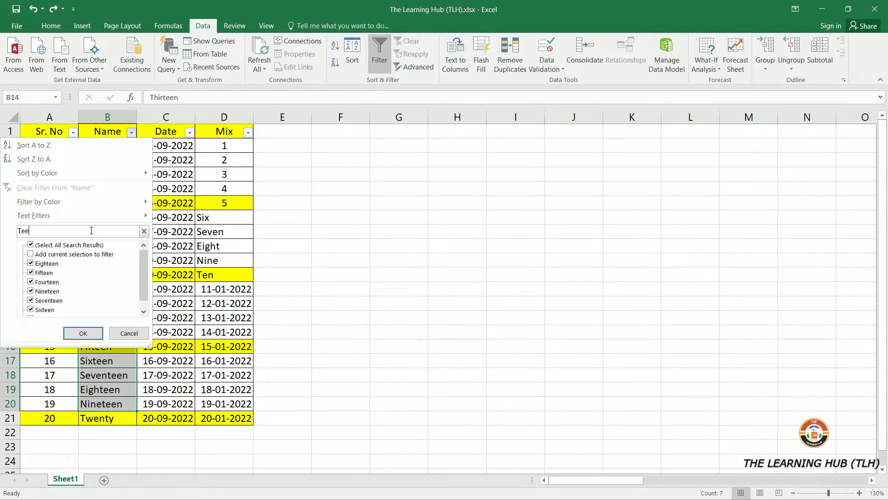
double_click(49, 229)
key("BackSpace")
- Filter the Name column to entries that contain Six
mouse_move(73, 217)
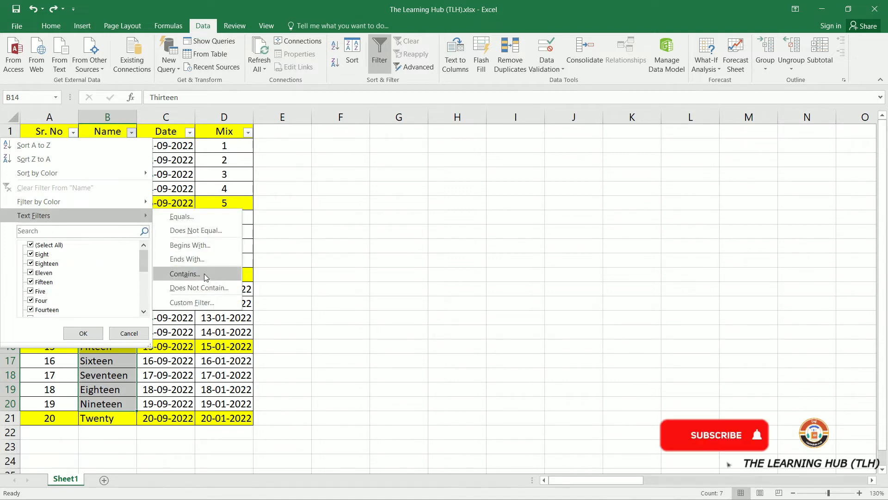
left_click(204, 274)
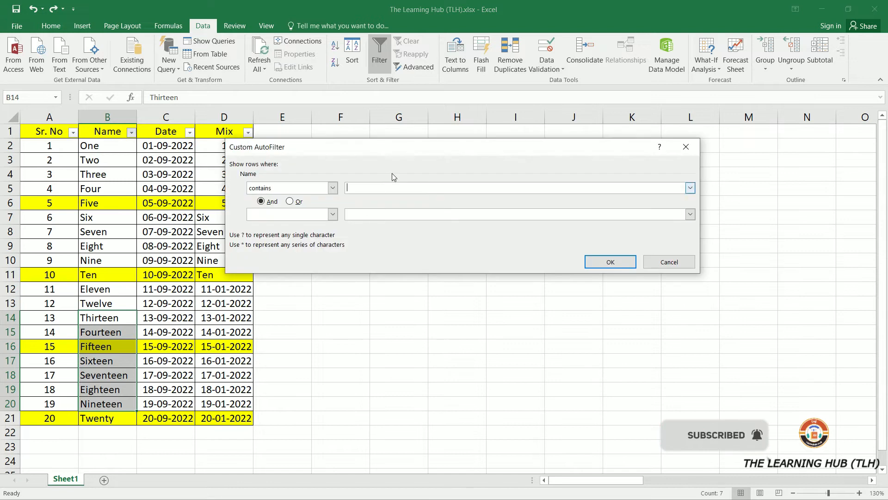
type("Six")
left_click(610, 261)
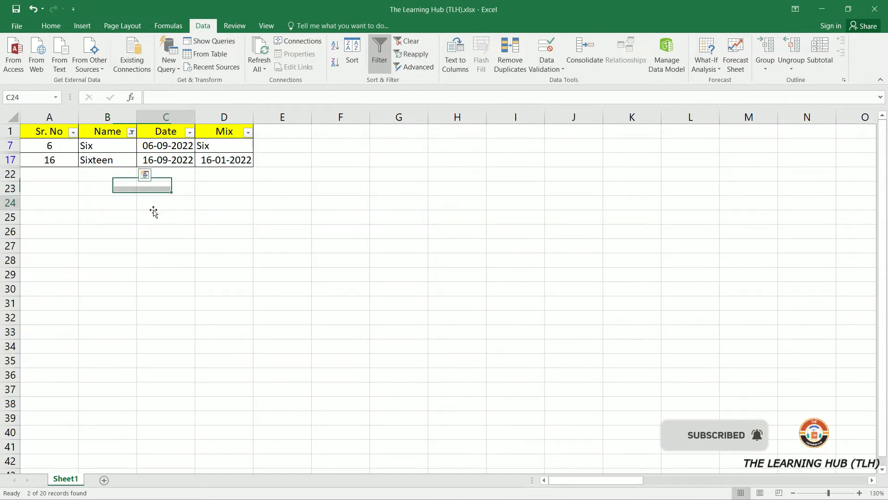
- Clear the Name filter by selecting all entries in its list
left_click(91, 146)
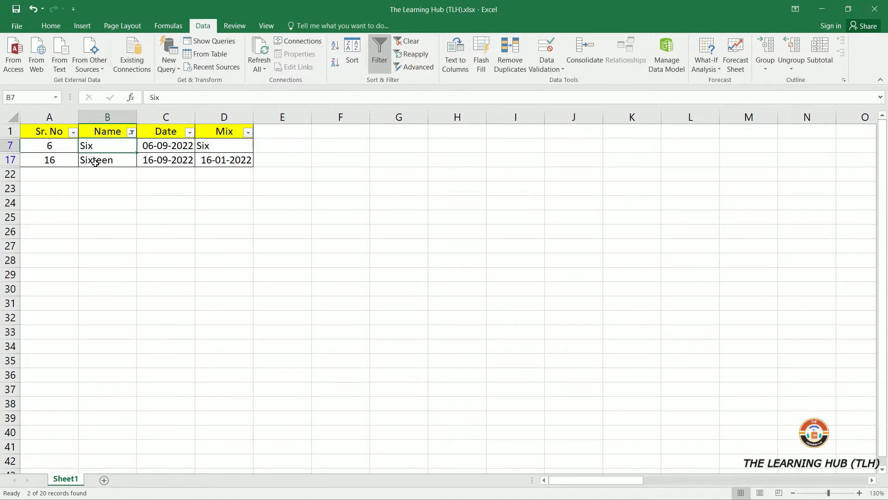
left_click(131, 133)
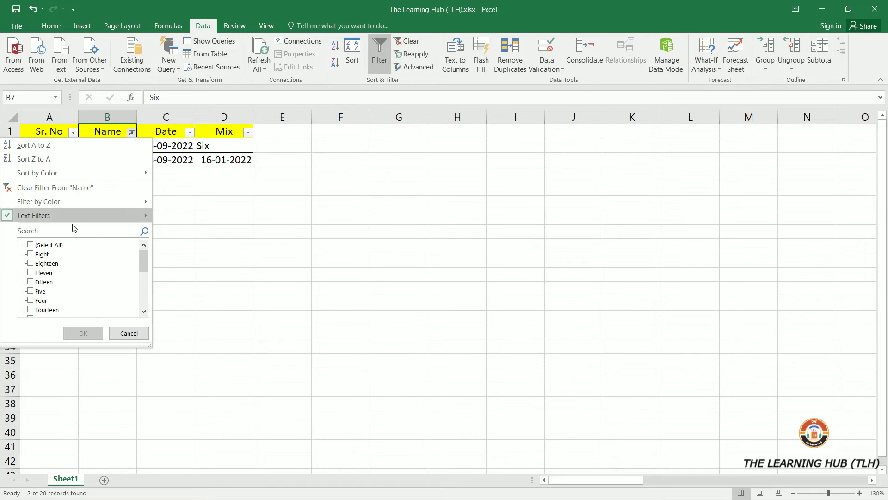
left_click(42, 245)
left_click(82, 333)
- Filter the Name column to entries that contain gh
left_click(132, 132)
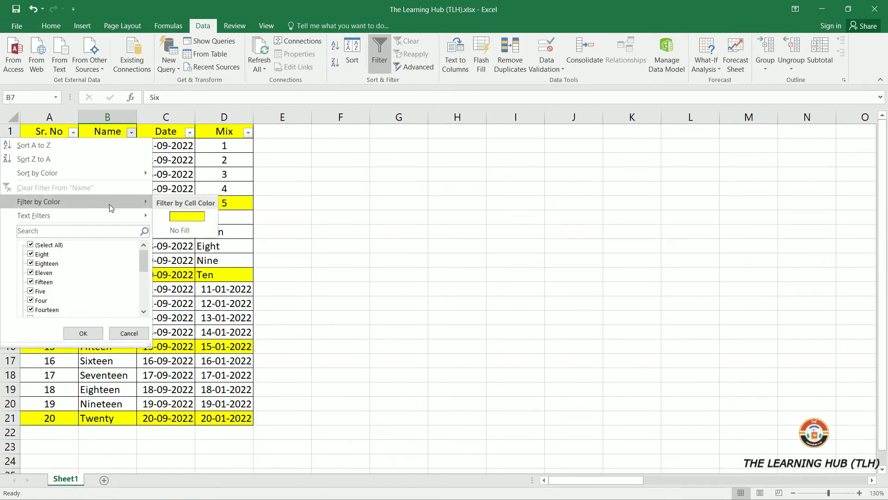
mouse_move(111, 214)
left_click(185, 274)
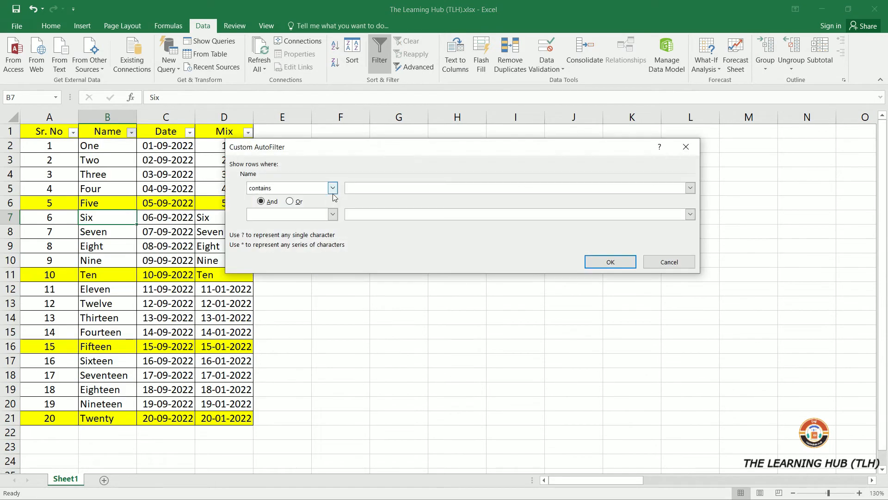
type("gh")
left_click(590, 261)
left_click(165, 276)
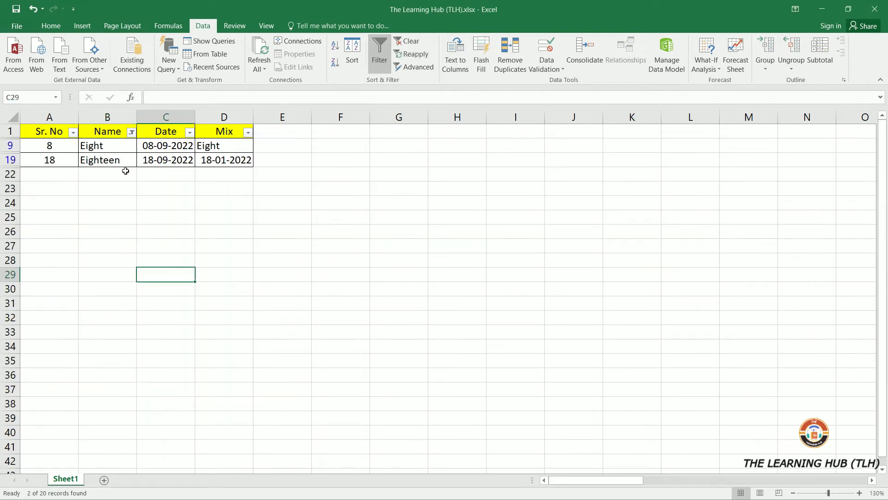
- Filter the Name column to entries that do not contain teen
left_click(101, 147)
left_click(132, 133)
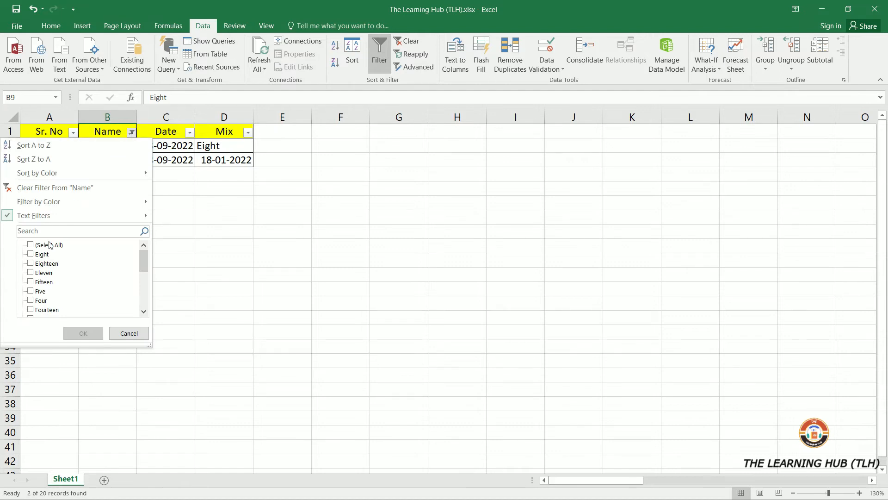
left_click(37, 247)
mouse_move(64, 218)
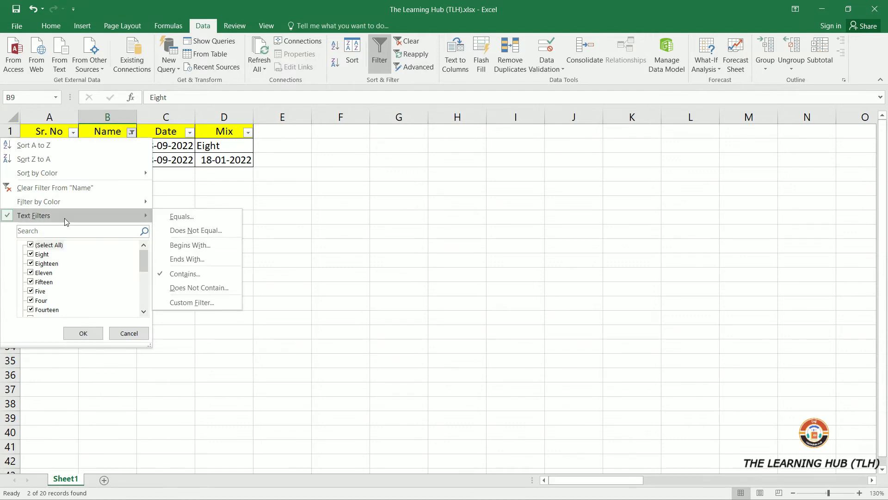
left_click(185, 288)
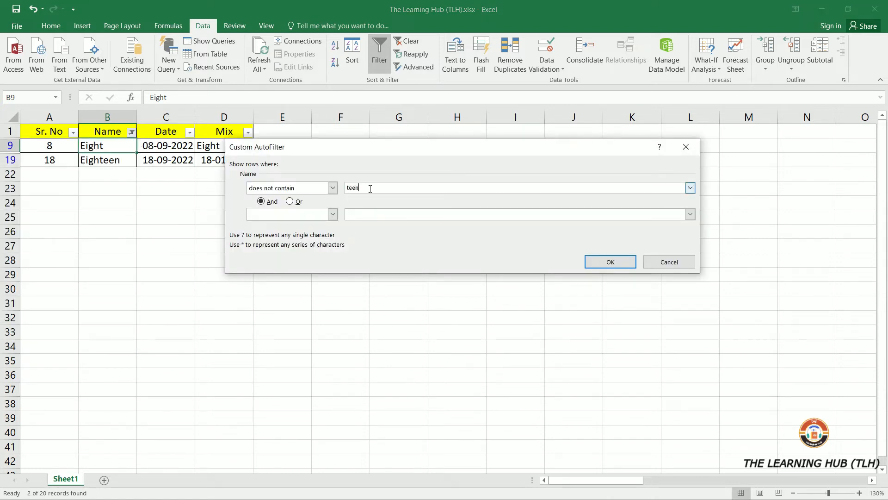
left_click(622, 262)
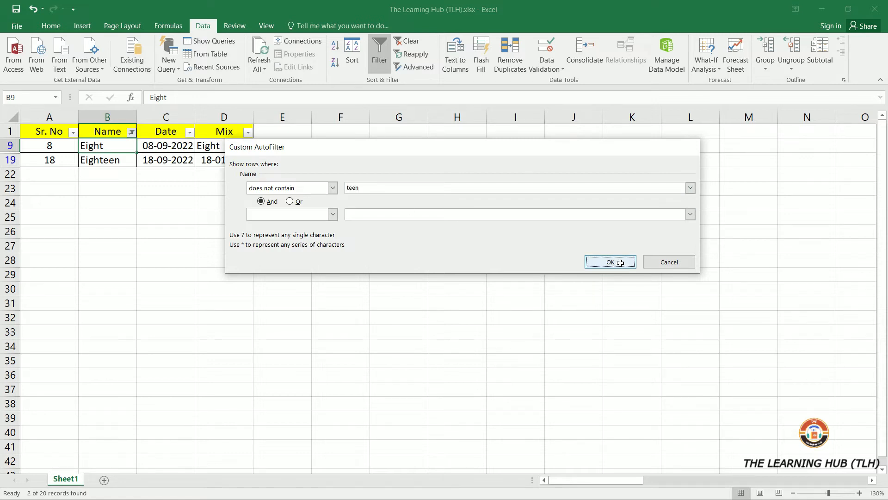
left_click(245, 364)
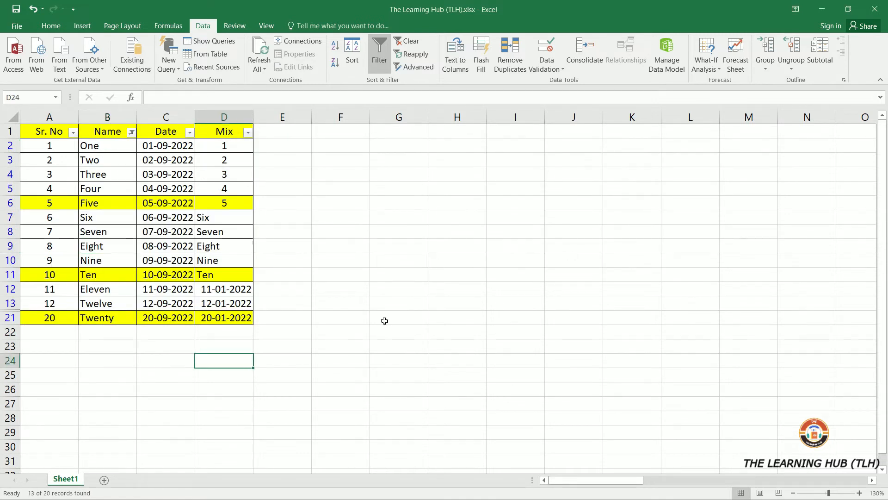
- Filter the Name column to entries that do not contain ten
left_click(39, 135)
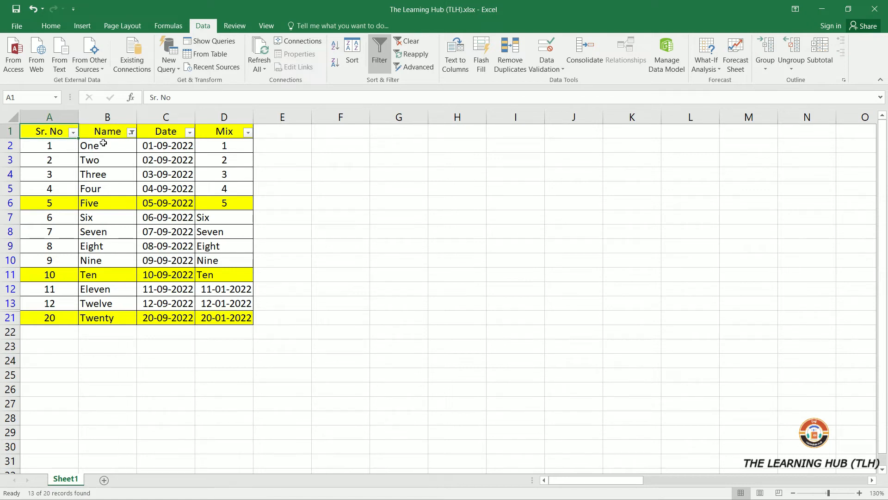
left_click(132, 133)
mouse_move(47, 214)
left_click(185, 289)
type("ten")
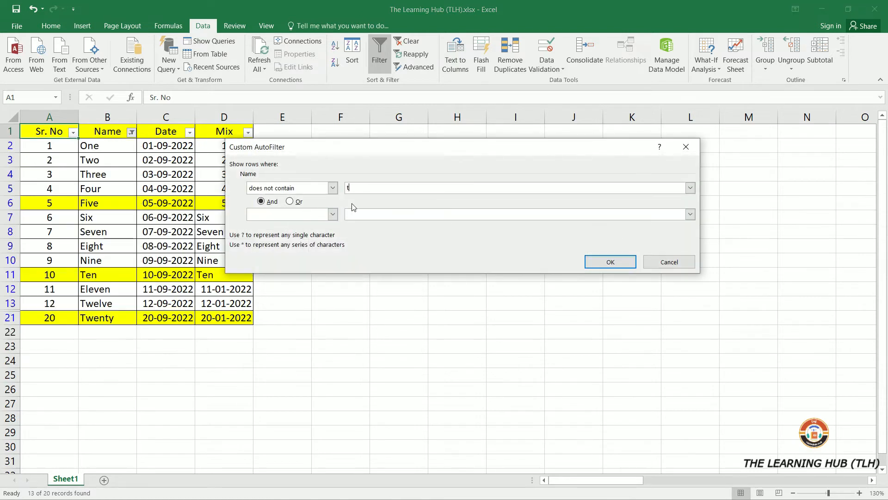
left_click(610, 262)
left_click(313, 389)
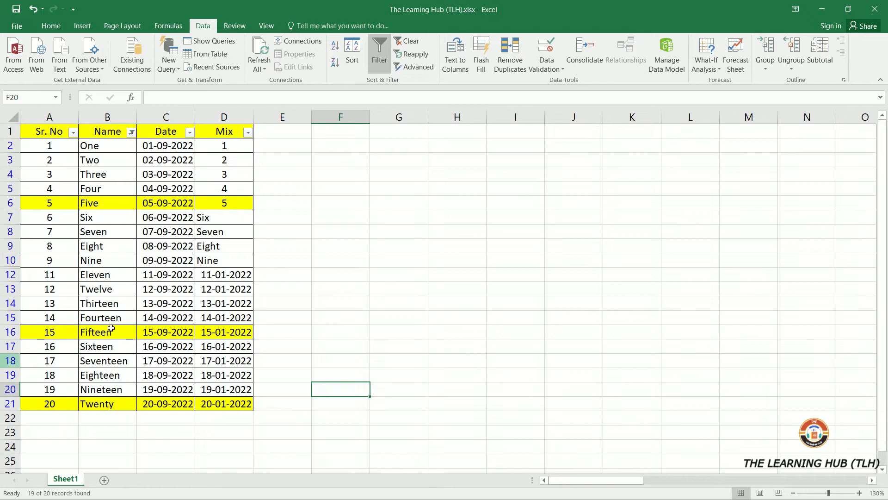
- Select the rows around the hidden row and the dates in the Date column
left_click_drag(10, 260, 10, 275)
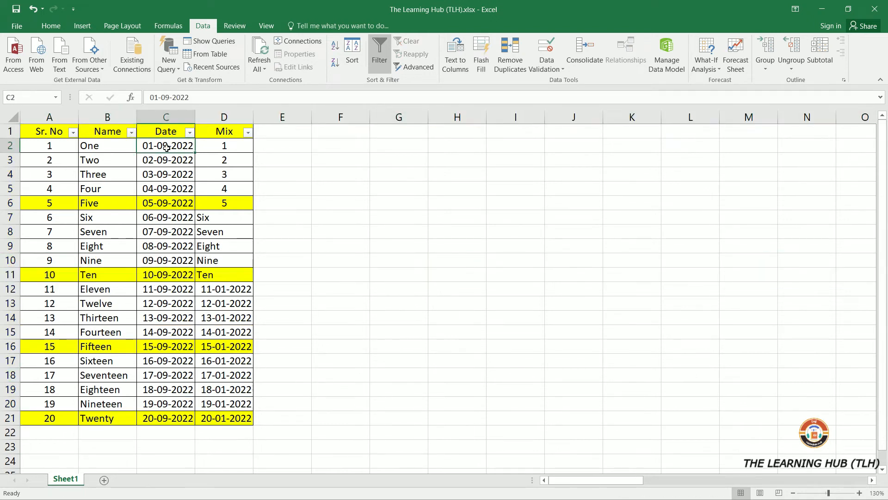
left_click_drag(167, 147, 161, 412)
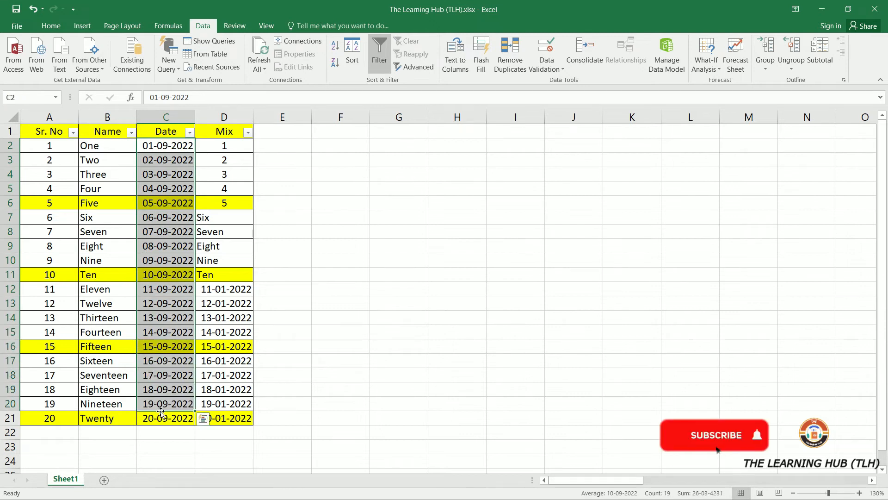
- Filter the Date column to dates before 15-09-2022 using the date picker
left_click(163, 133)
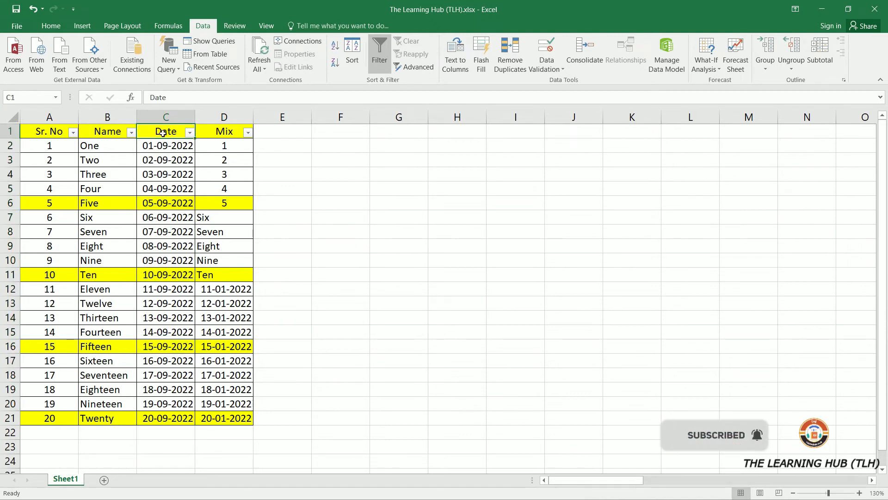
left_click(189, 132)
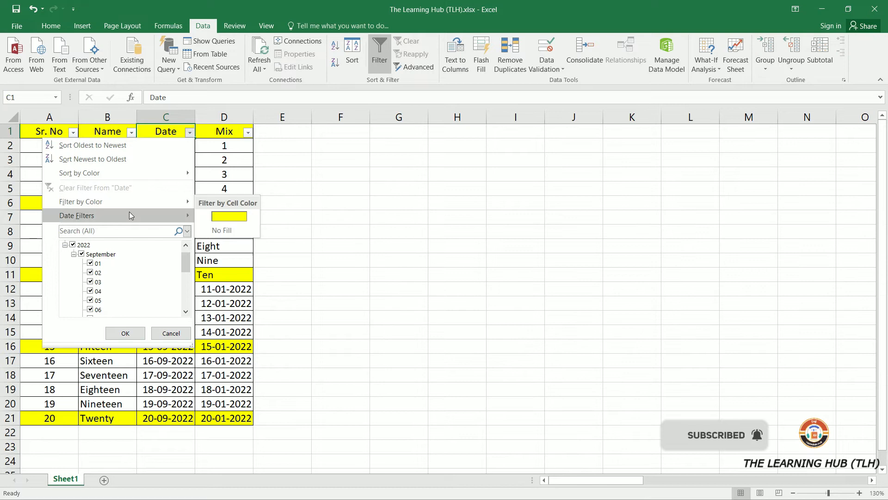
mouse_move(129, 214)
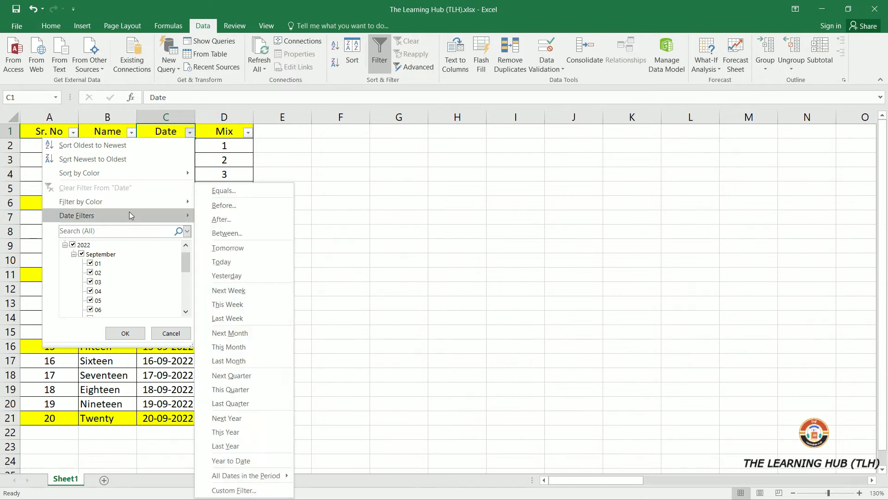
left_click(246, 207)
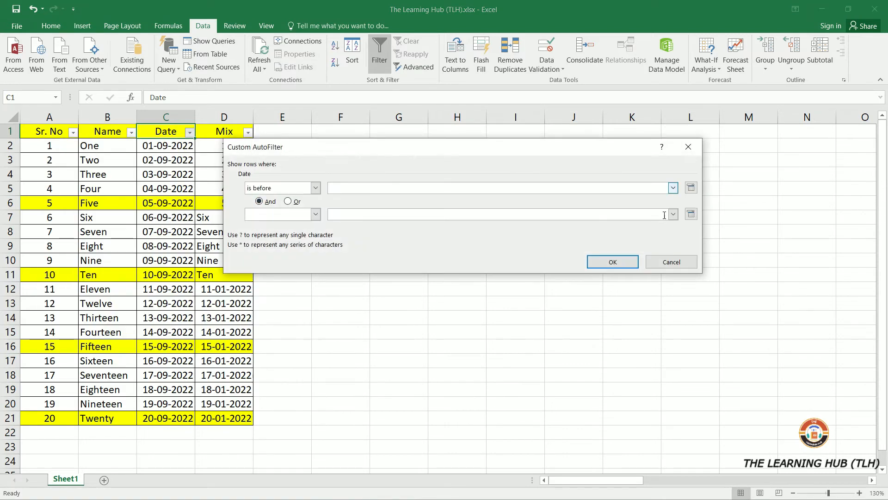
left_click(691, 187)
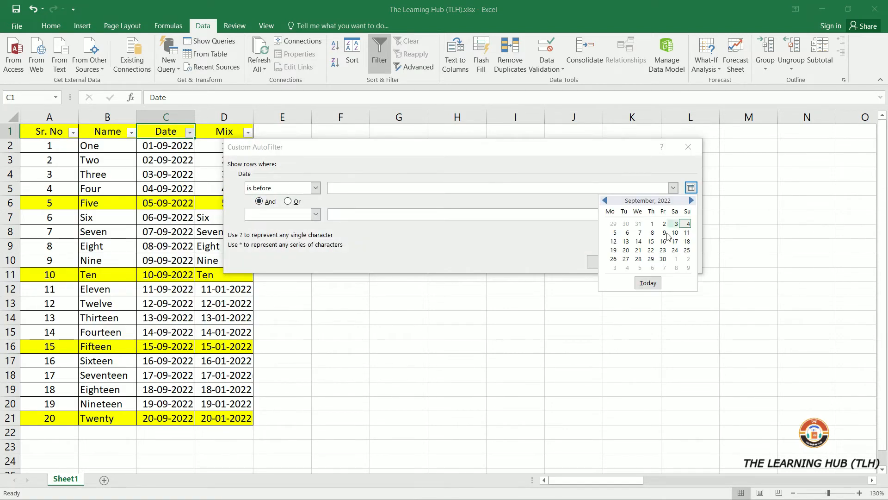
left_click(650, 241)
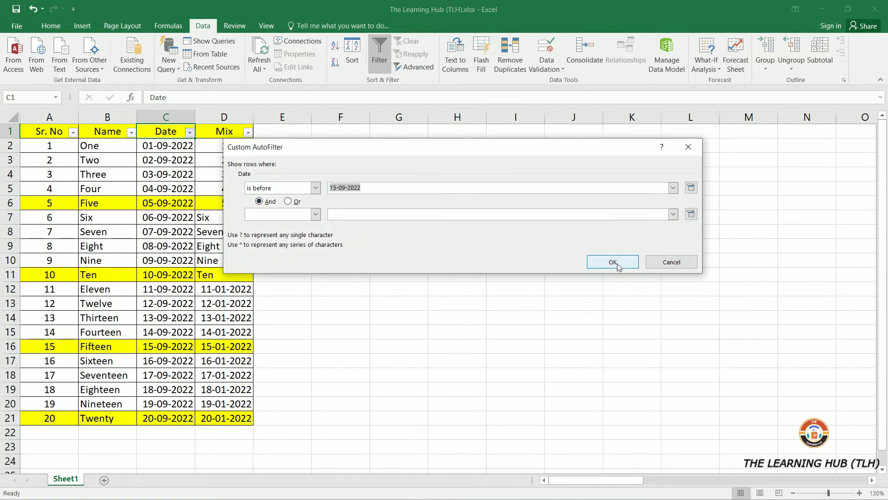
left_click(615, 260)
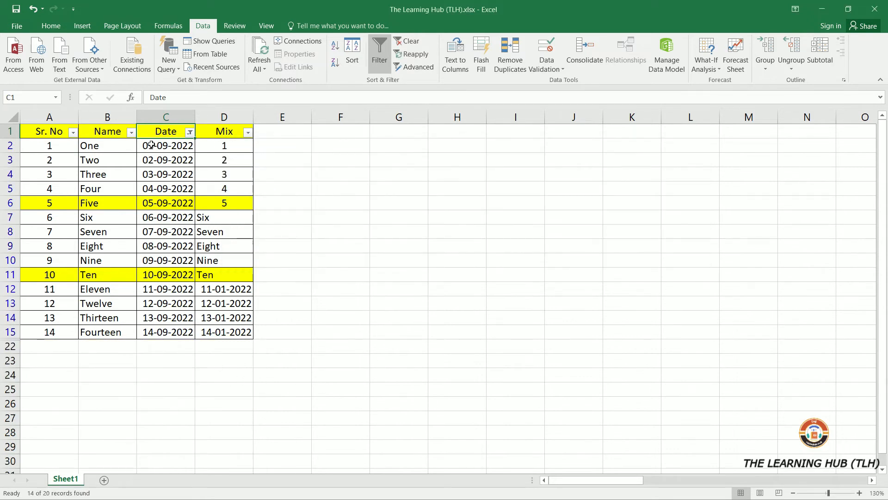
- Filter the Date column to dates after 10-09-2022 using the date picker
left_click(190, 132)
mouse_move(175, 218)
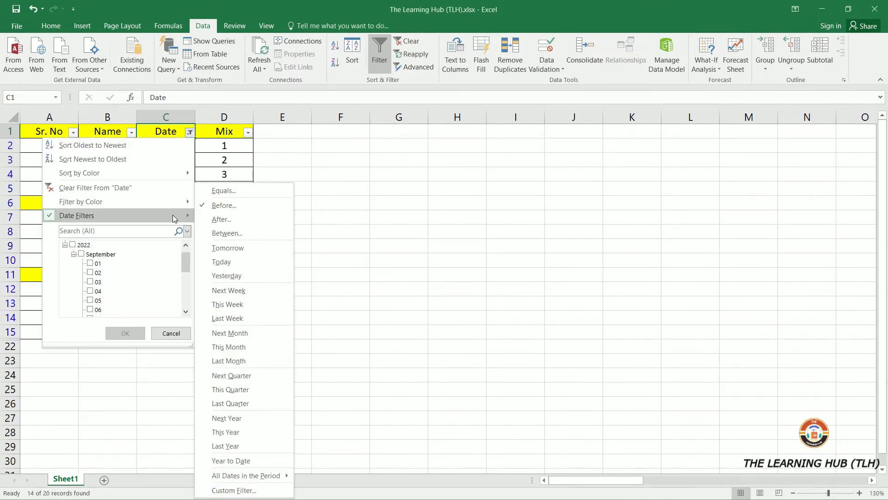
left_click(224, 219)
left_click(687, 190)
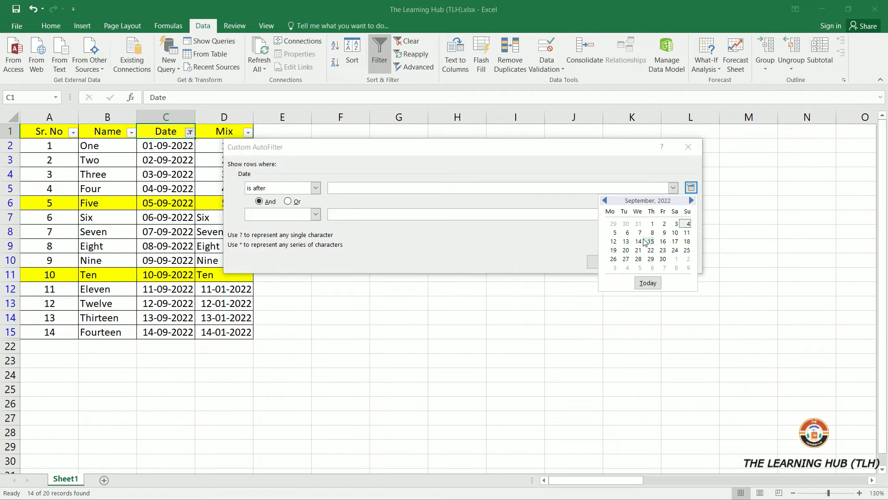
left_click(674, 233)
left_click(610, 261)
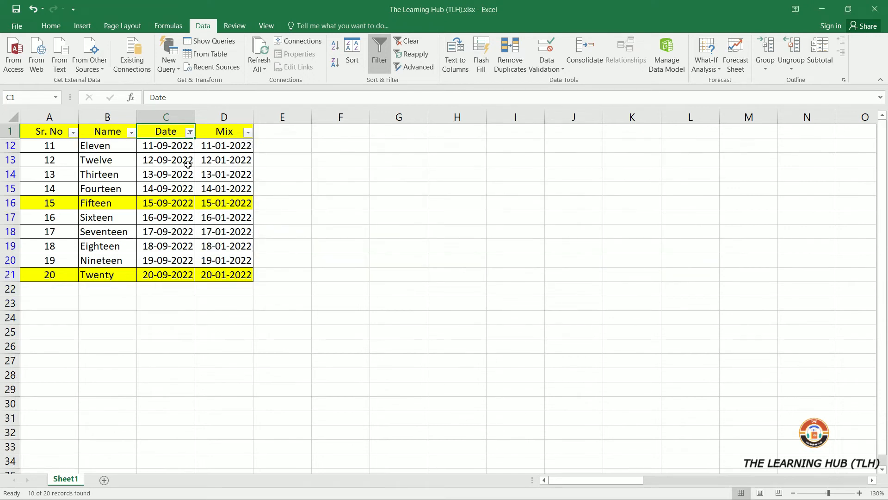
- Filter the Date column to dates between 05-09-2022 and 15-09-2022 using the date pickers
left_click(189, 132)
mouse_move(112, 214)
left_click(220, 220)
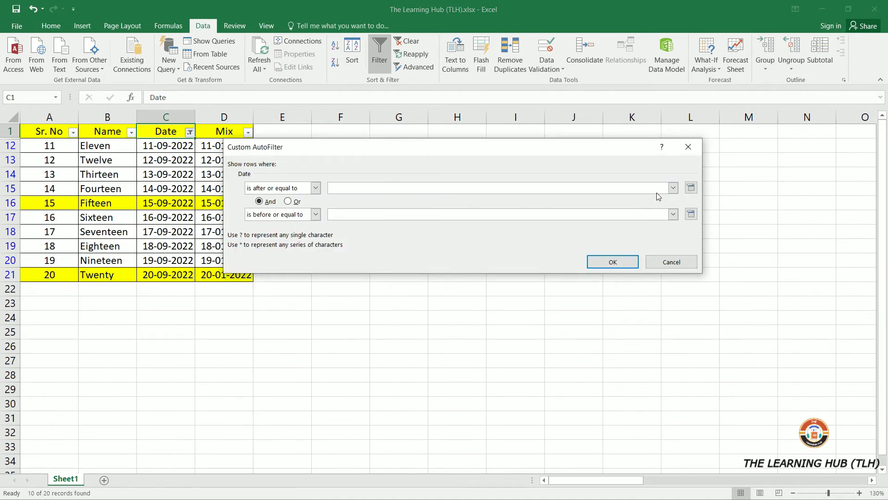
left_click(690, 188)
left_click(614, 232)
left_click(690, 215)
left_click(650, 267)
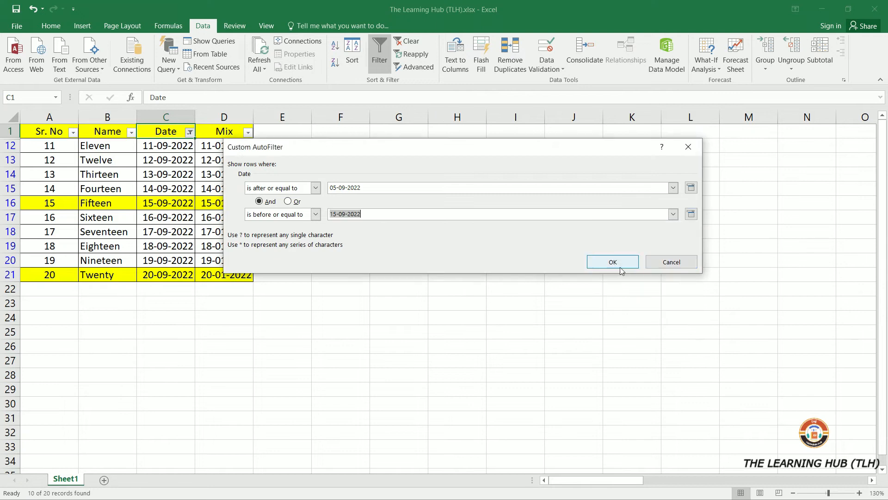
left_click(613, 261)
- Apply the Tomorrow date filter to the Date column
left_click(190, 132)
mouse_move(155, 218)
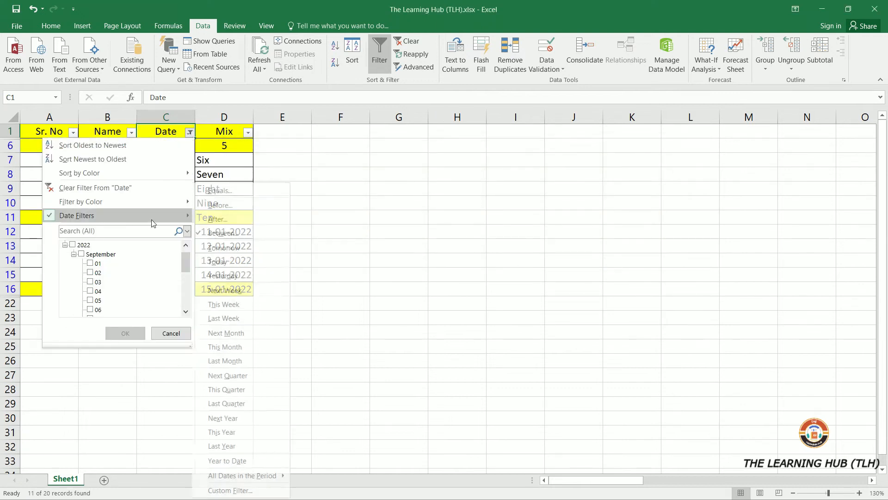
left_click(249, 247)
left_click(172, 243)
left_click(186, 145)
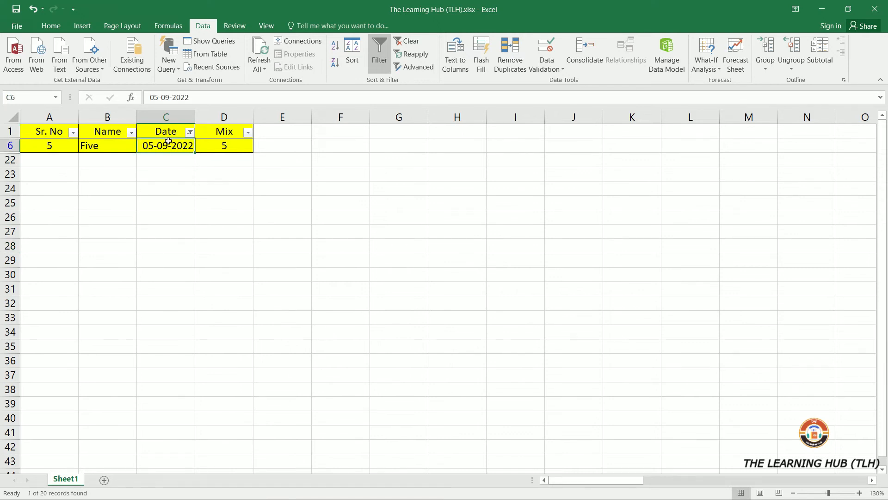
- Apply the Today date filter to the Date column
left_click(190, 133)
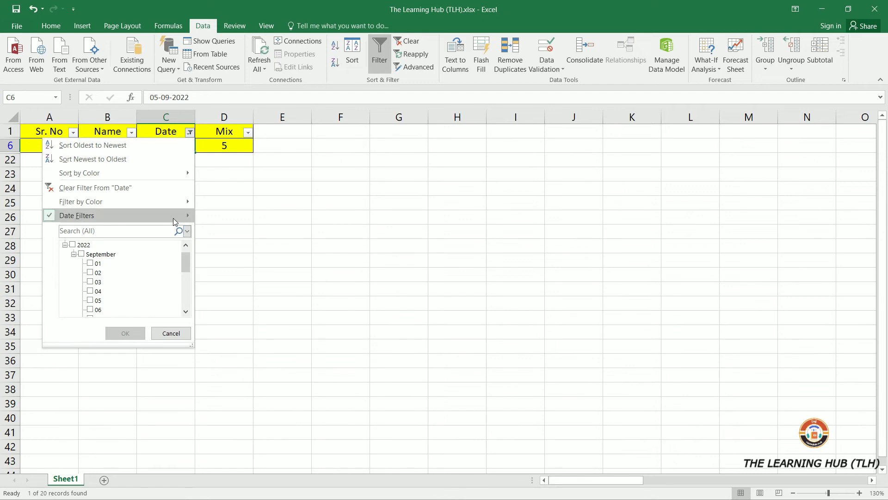
mouse_move(173, 219)
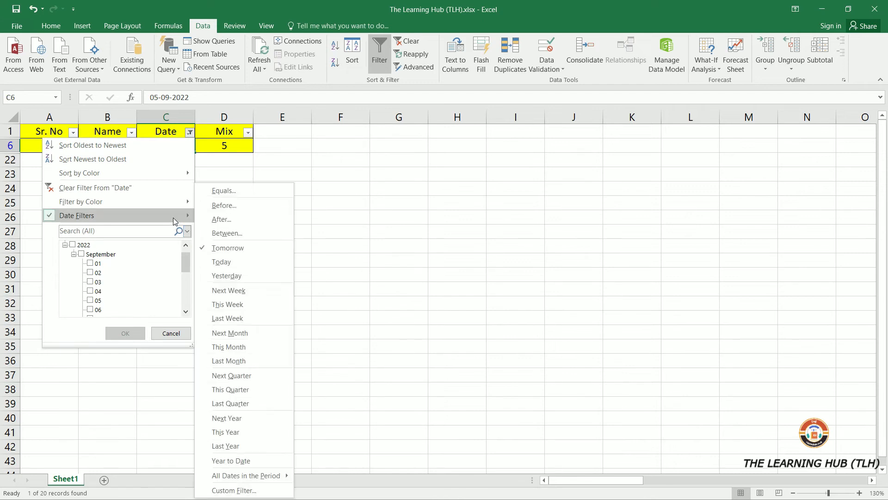
left_click(227, 248)
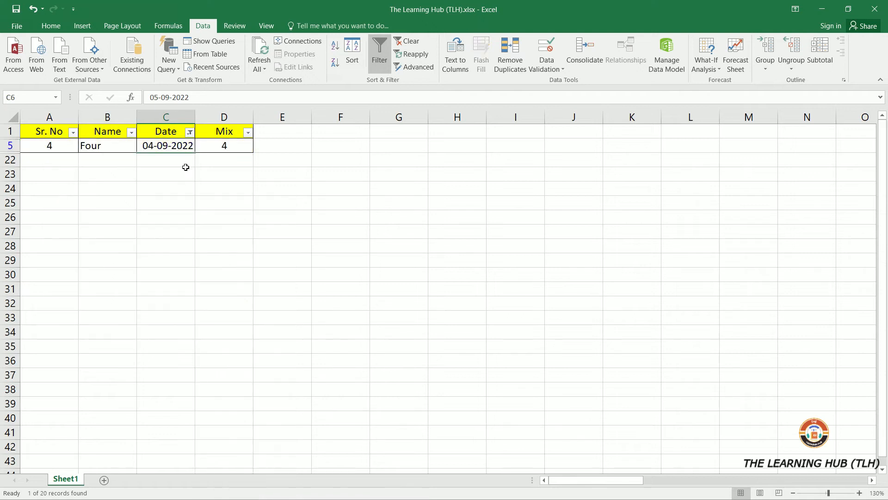
- Apply the Yesterday date filter to the Date column
left_click(190, 132)
mouse_move(151, 214)
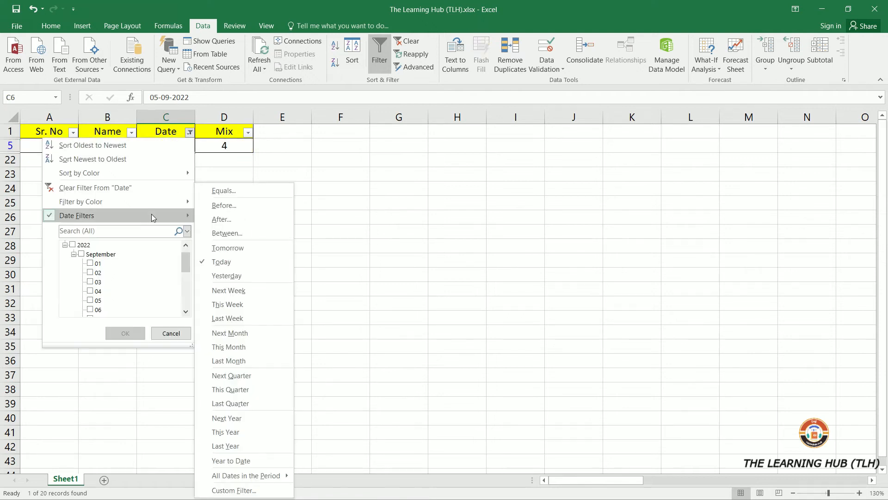
left_click(227, 276)
left_click(258, 246)
- Apply the Next Week date filter to the Date column
left_click(190, 132)
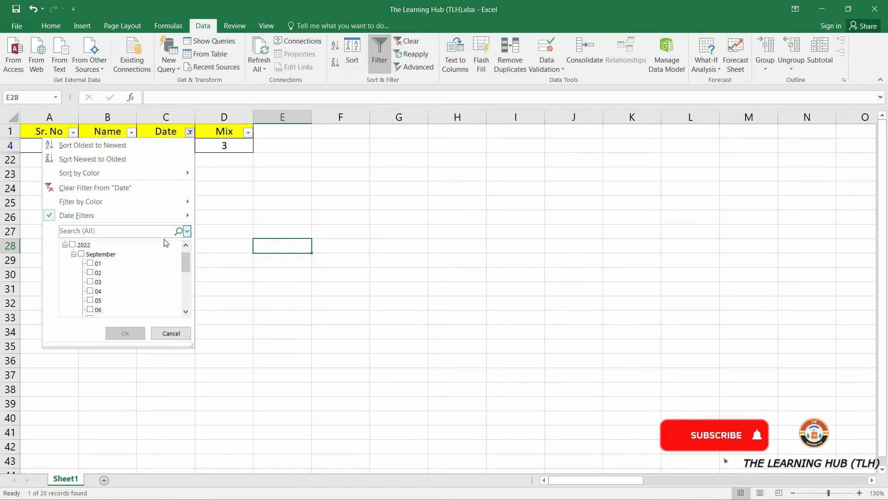
mouse_move(164, 214)
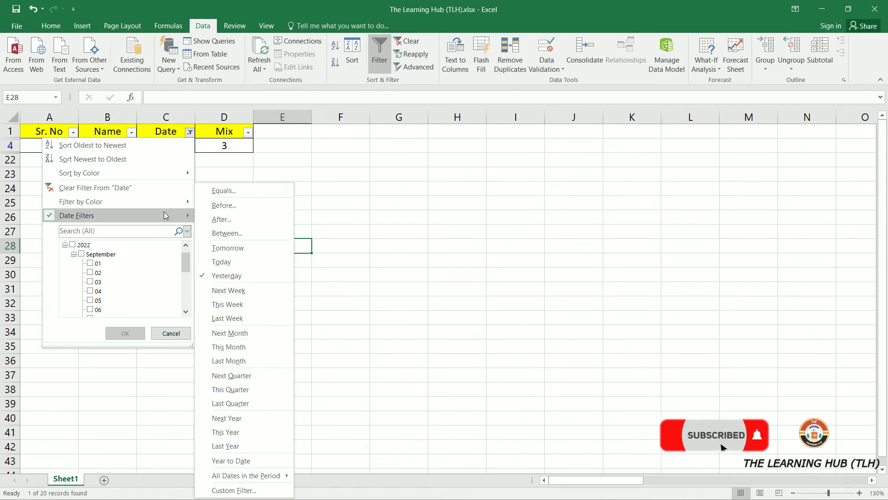
left_click(243, 294)
left_click(278, 275)
- Apply the This Week date filter and then the Last Week date filter to the Date column
left_click(189, 133)
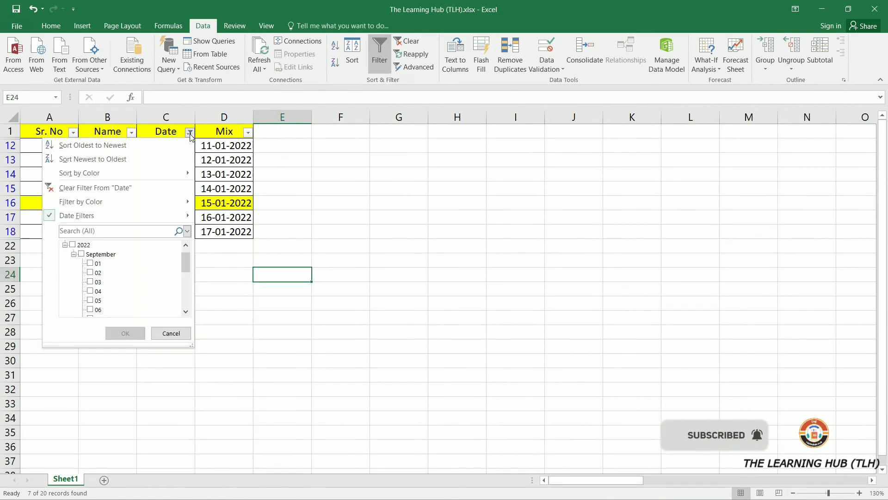
mouse_move(183, 224)
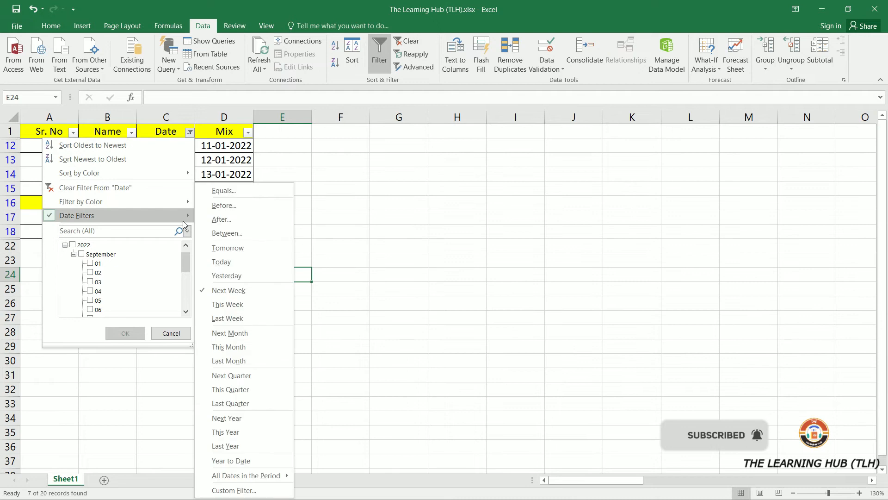
left_click(218, 299)
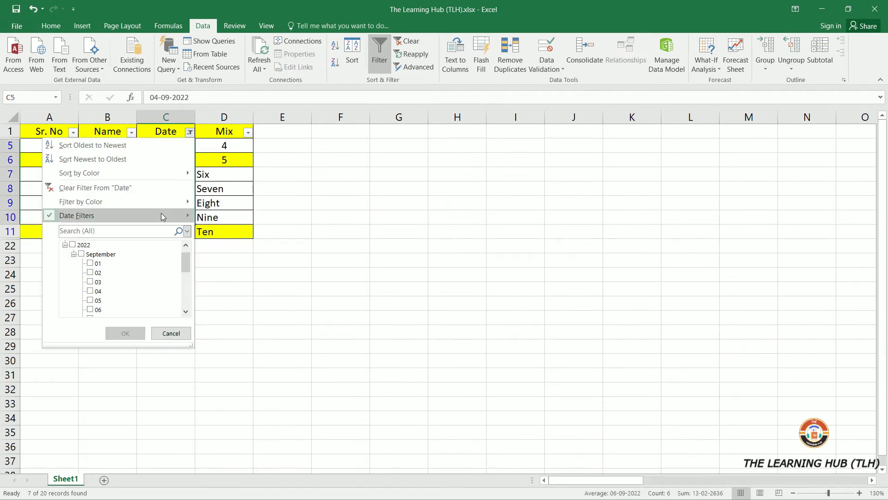
mouse_move(161, 213)
left_click(230, 319)
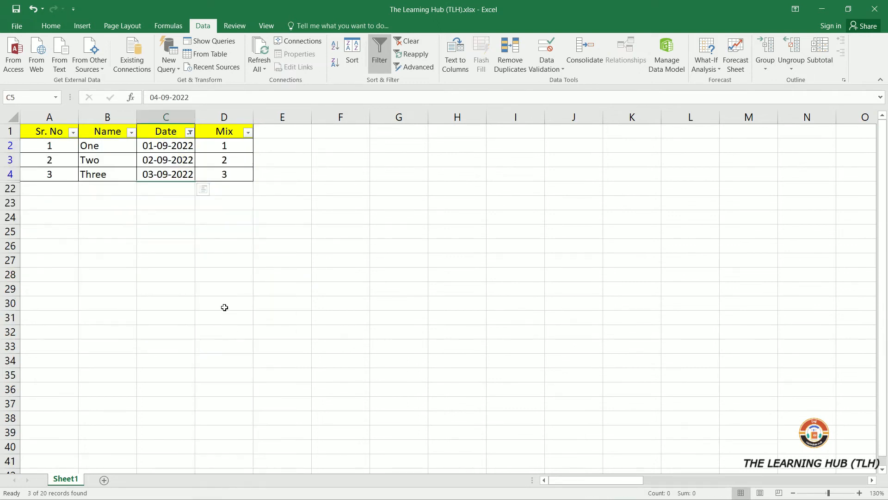
- Apply the Next Month date filter to the Date column
left_click(190, 134)
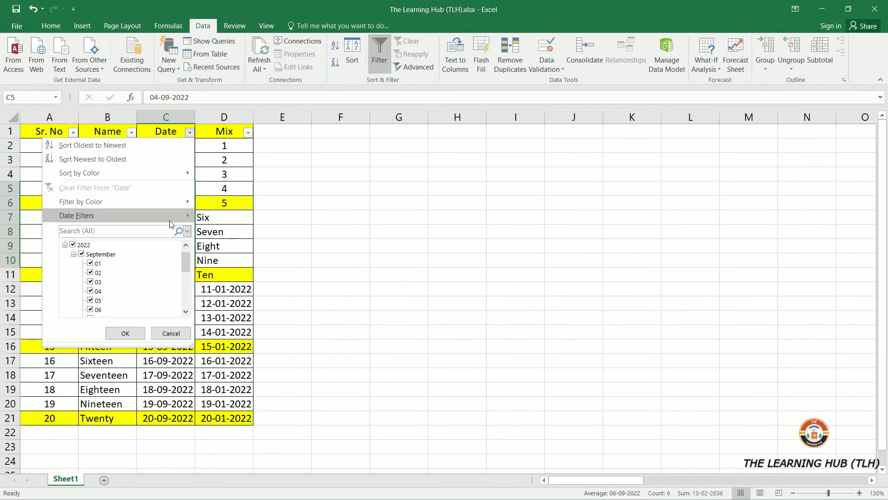
mouse_move(171, 223)
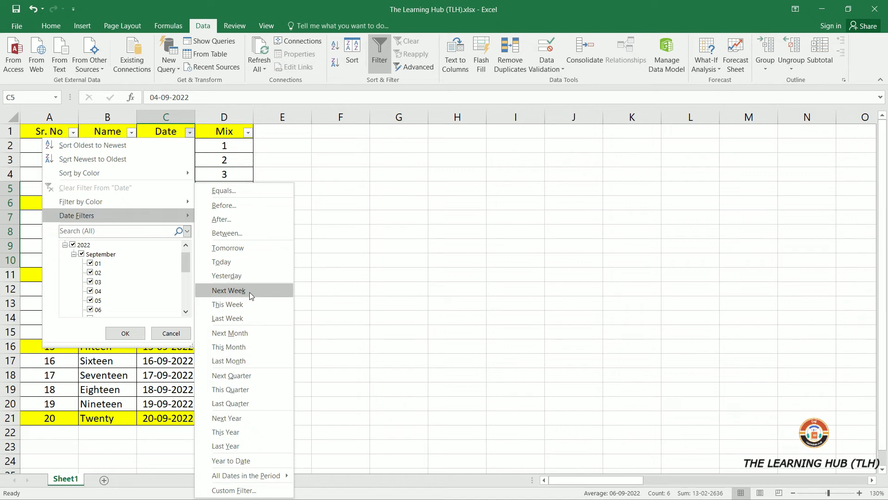
left_click(246, 334)
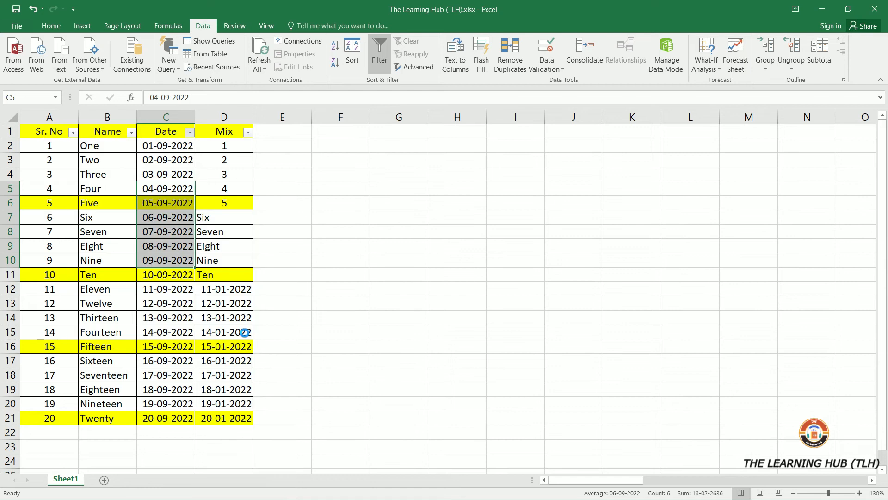
left_click(320, 279)
- Apply the This Month date filter to the Date column
left_click(190, 132)
left_click(72, 244)
mouse_move(124, 217)
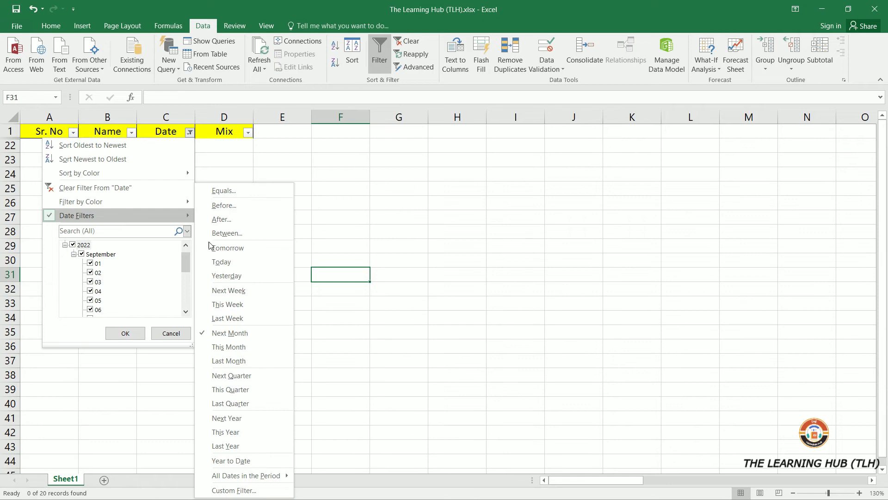
left_click(241, 347)
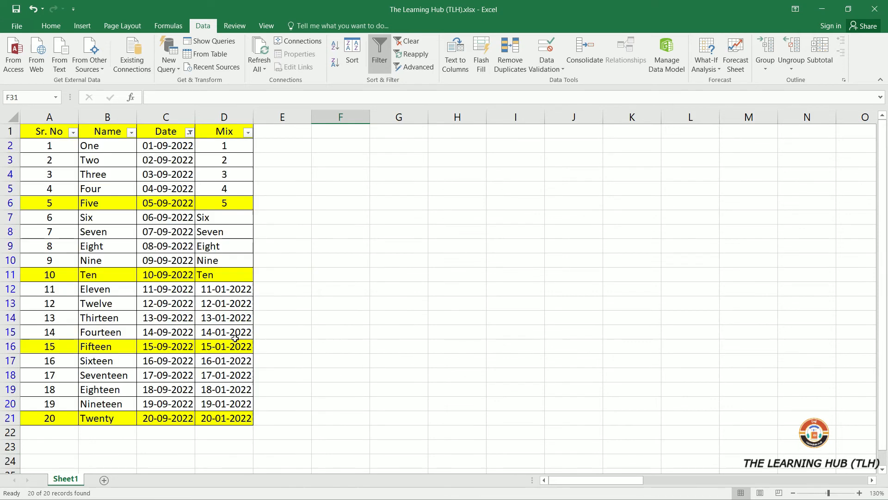
- Select all dates in the Date column and apply the This Quarter date filter
left_click_drag(181, 146, 166, 418)
left_click(190, 132)
mouse_move(116, 215)
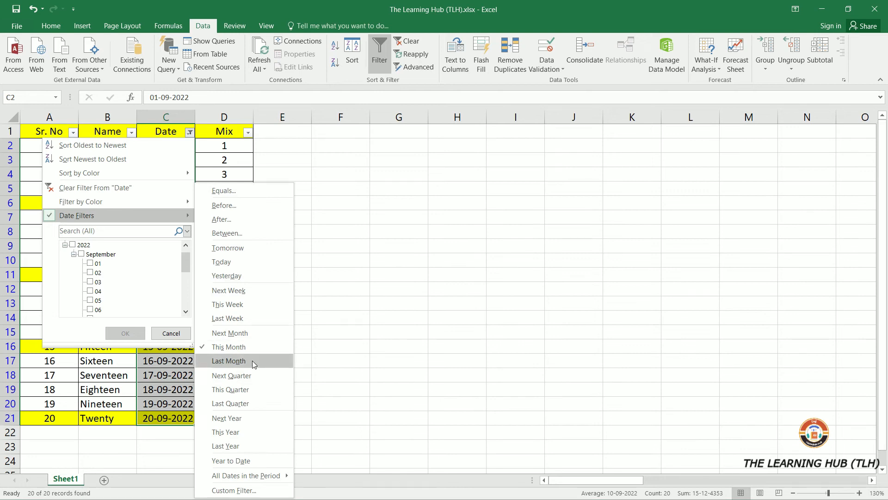
left_click(253, 393)
left_click(329, 371)
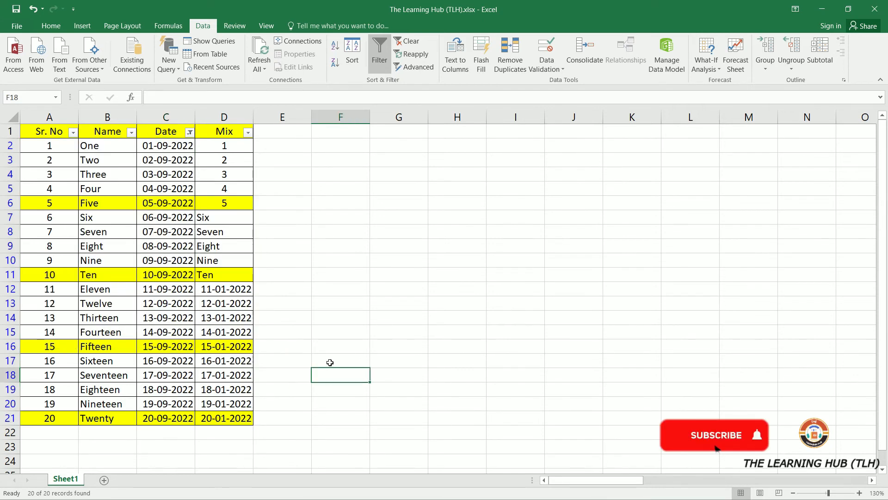
- Apply the This Year date filter and then the Next Year date filter to the Date column
left_click(190, 133)
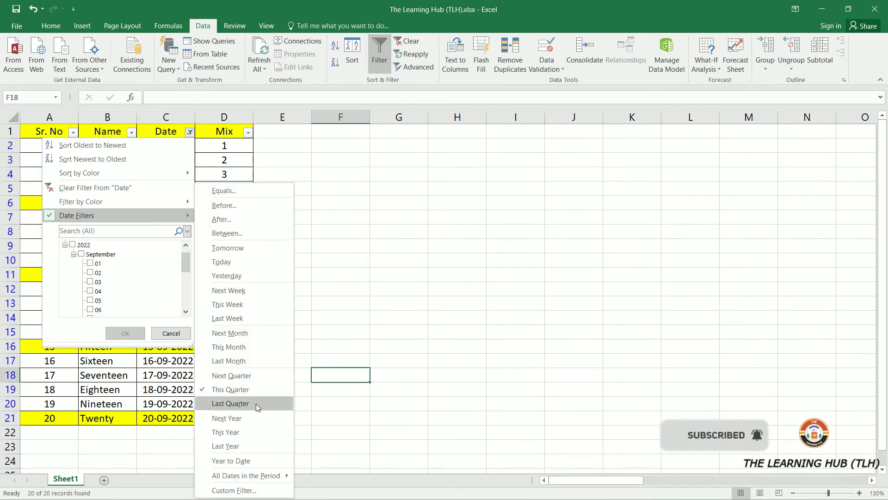
left_click(254, 437)
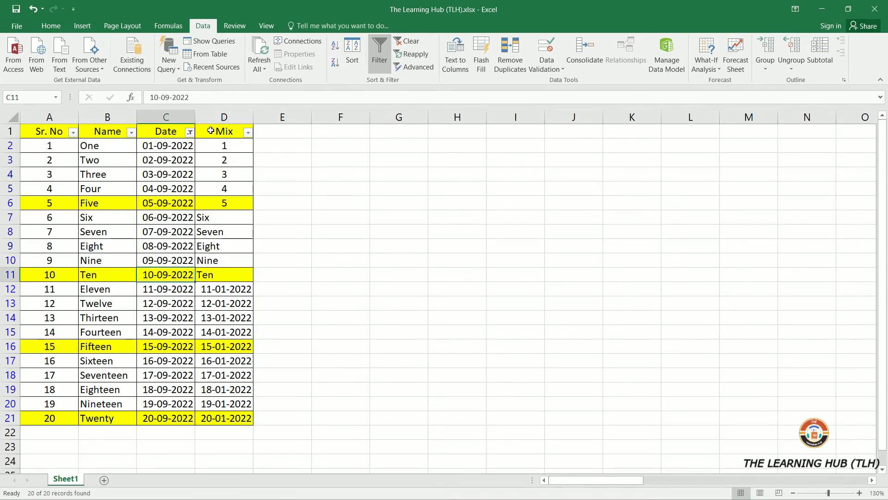
left_click(189, 133)
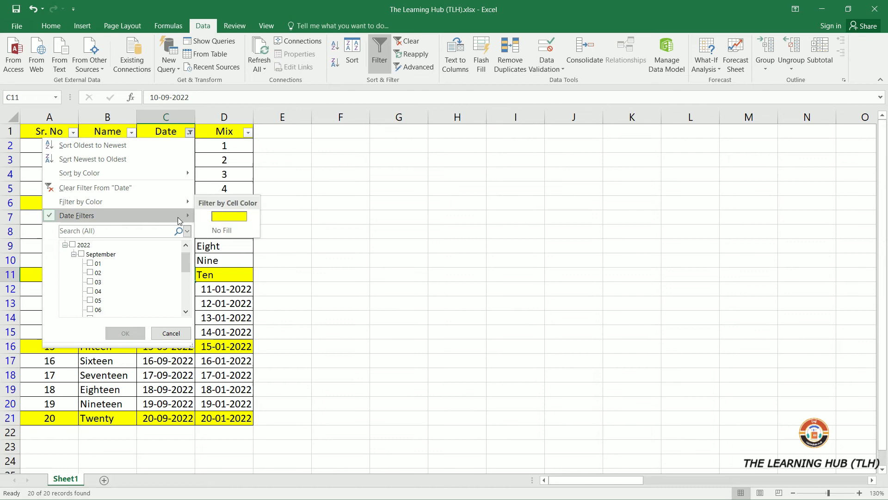
mouse_move(178, 218)
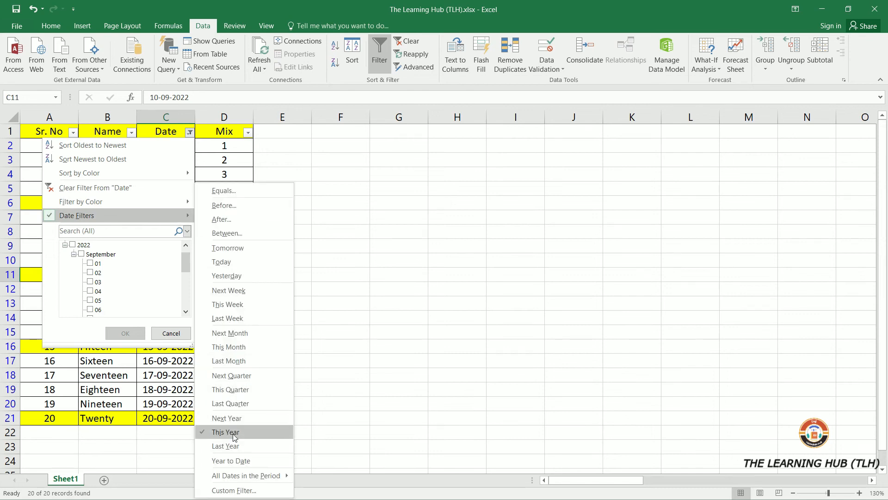
left_click(227, 417)
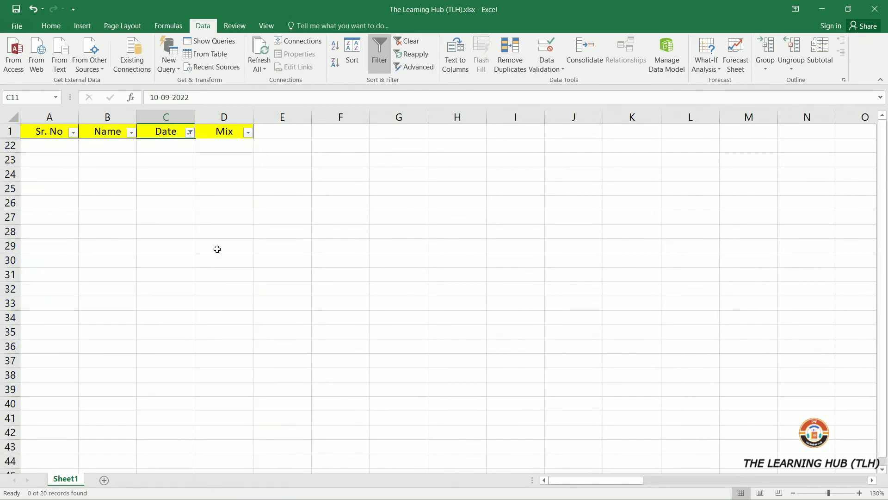
- Apply the Last Year date filter to the Date column
left_click(189, 133)
mouse_move(181, 218)
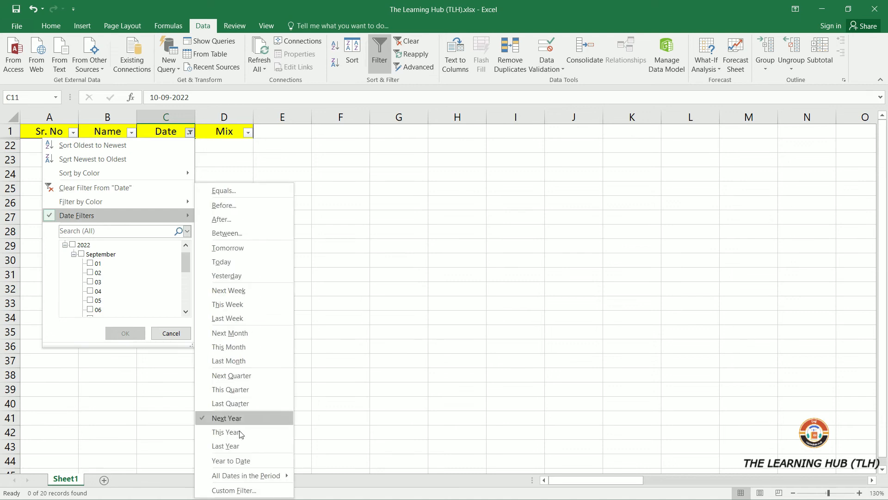
left_click(226, 446)
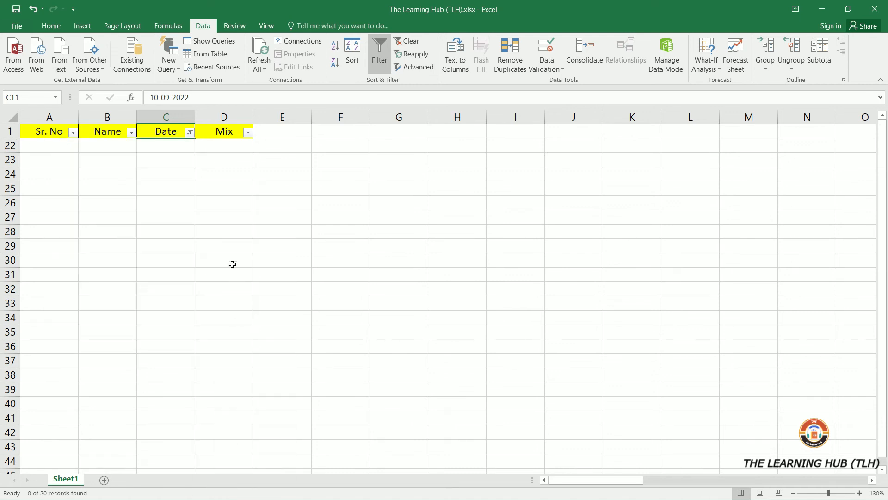
- Reapply the This Year date filter to the Date column
left_click(189, 132)
mouse_move(175, 213)
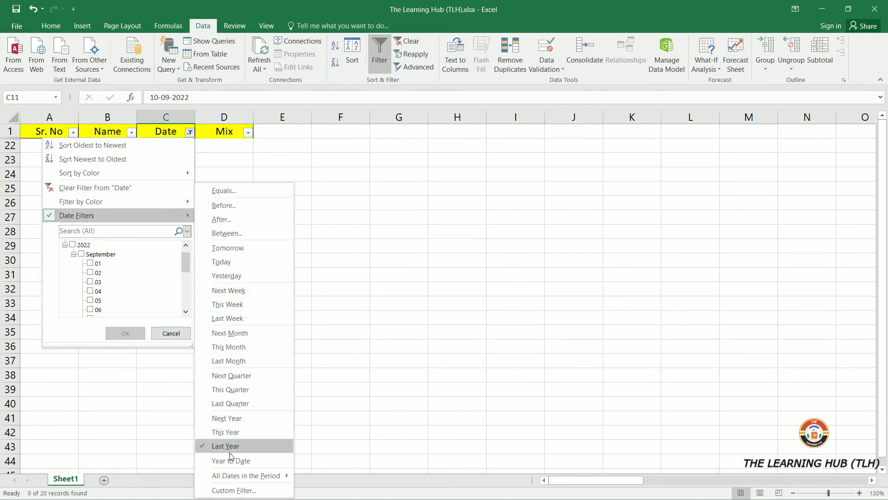
left_click(231, 430)
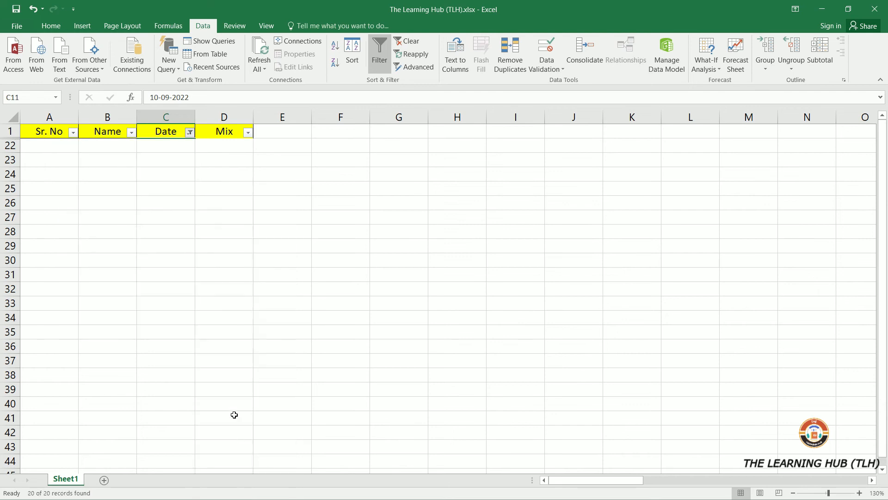
- Filter the Date column to September using All Dates in the Period
left_click(190, 132)
mouse_move(175, 215)
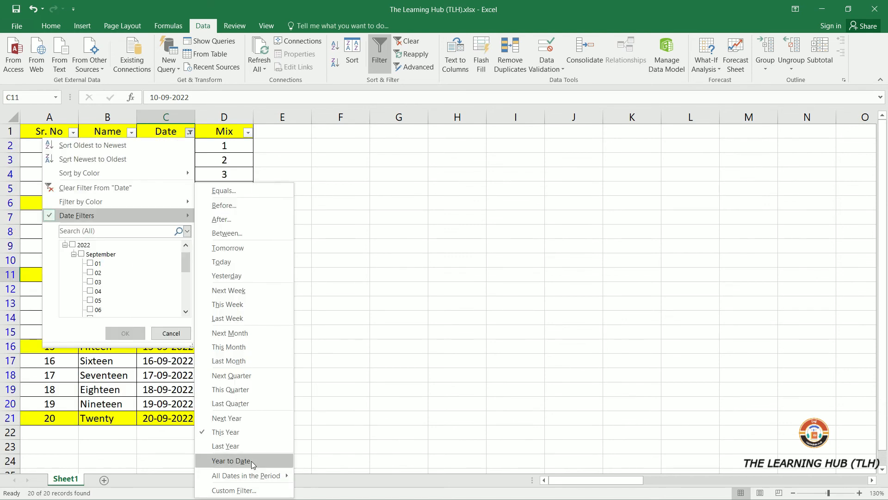
mouse_move(234, 481)
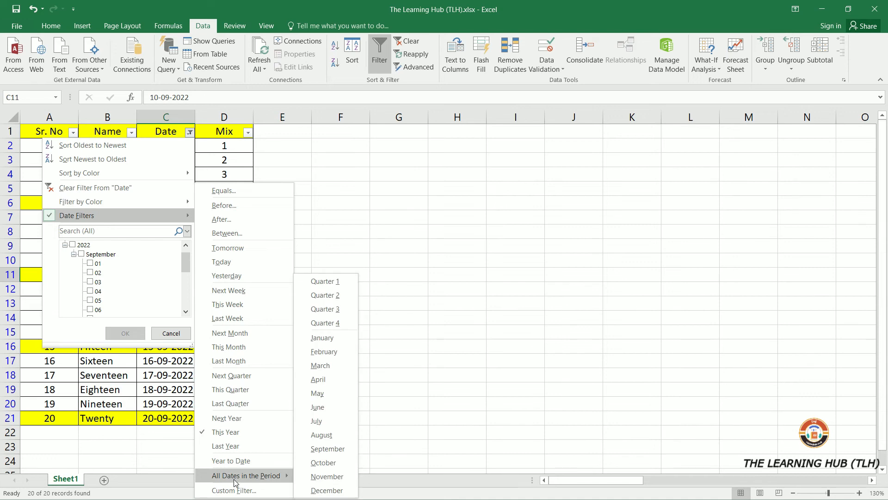
left_click(333, 448)
- Filter the Date column to August using All Dates in the Period
left_click(189, 132)
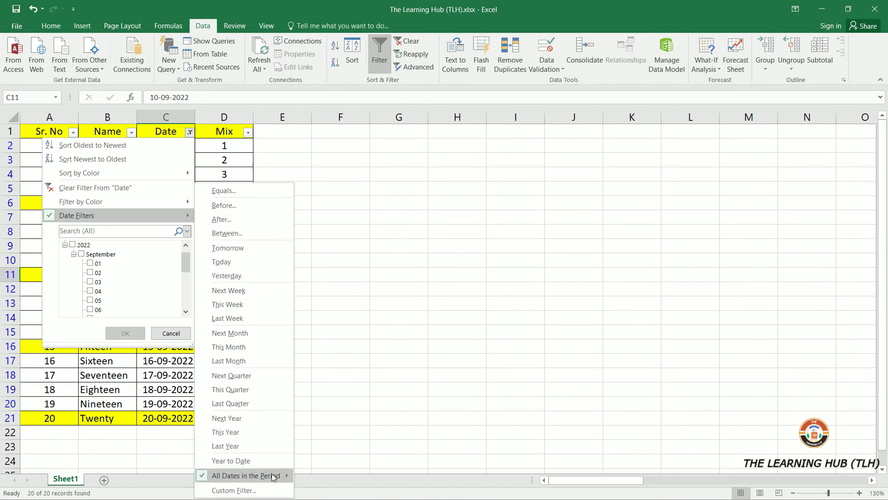
mouse_move(271, 474)
left_click(332, 434)
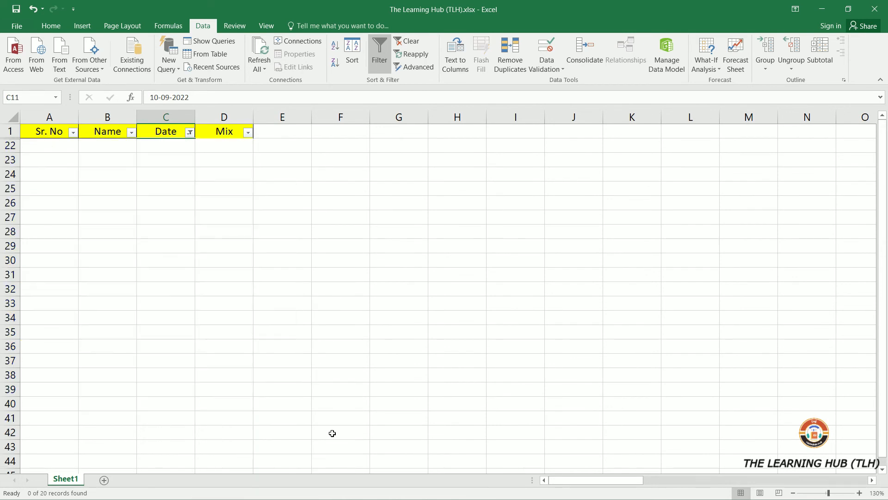
left_click(302, 303)
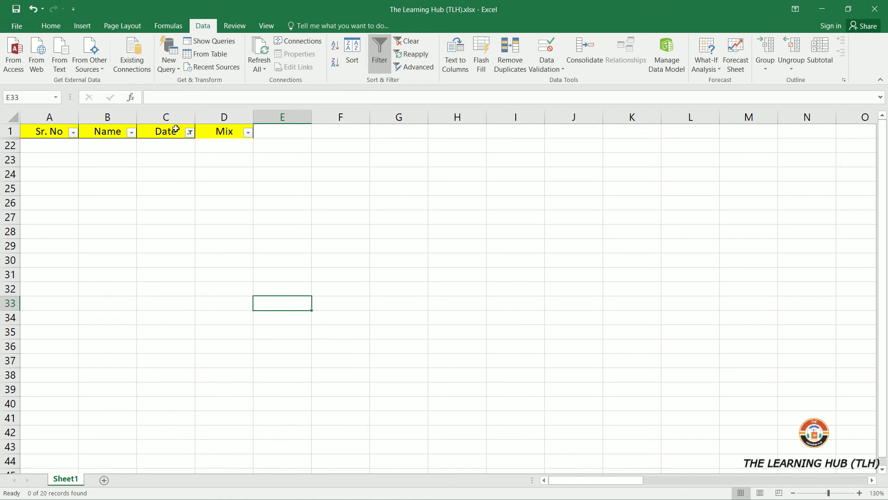
- Clear all filters from the table
key("alt+a")
key("c")
- Review the Date, Sr. No and Name dropdowns' date, number and text filter options without applying any
left_click(189, 133)
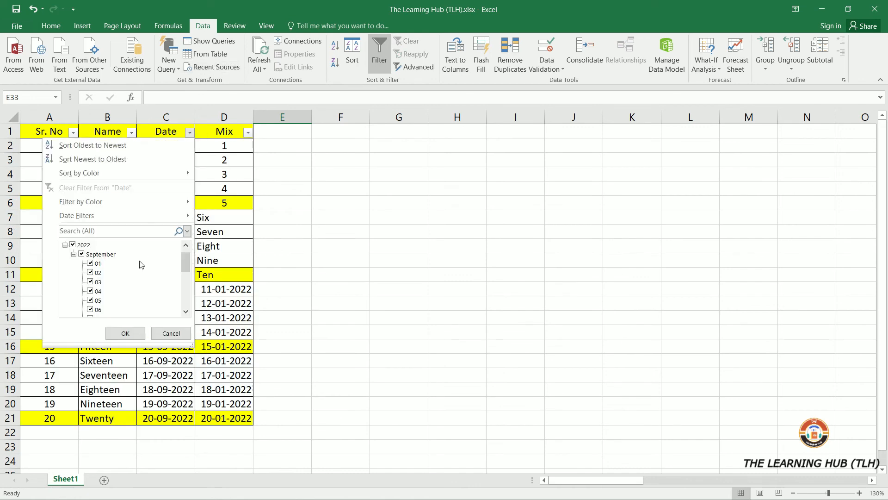
left_click(152, 222)
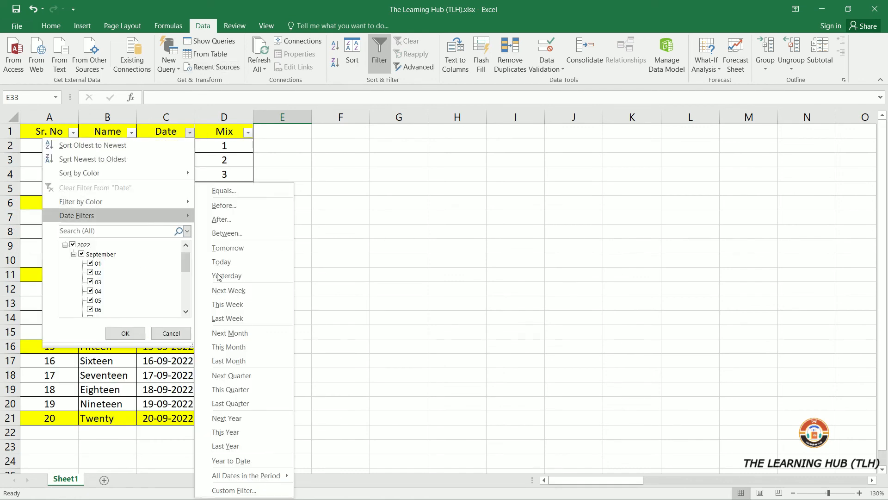
left_click(73, 133)
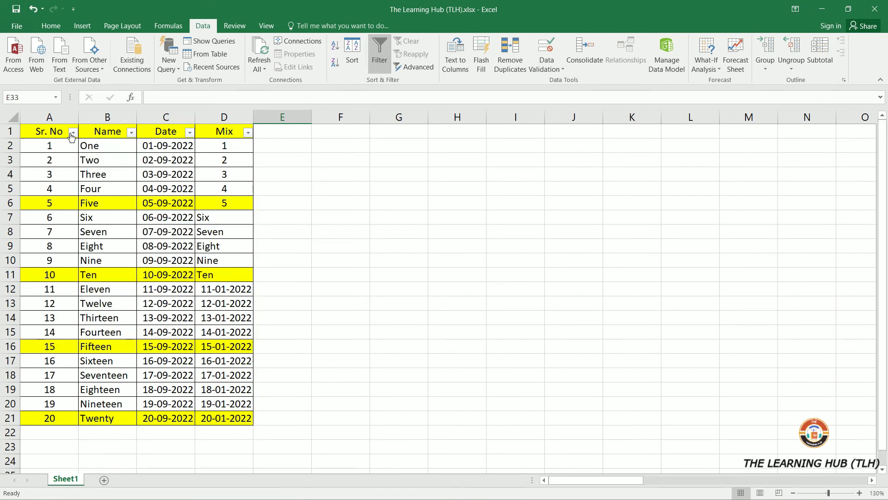
left_click(73, 133)
left_click(60, 216)
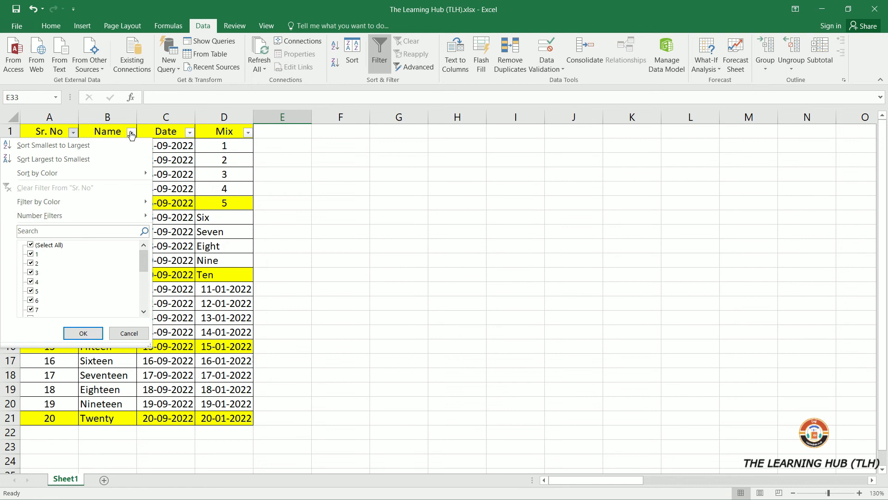
left_click(132, 133)
left_click(131, 132)
left_click(128, 215)
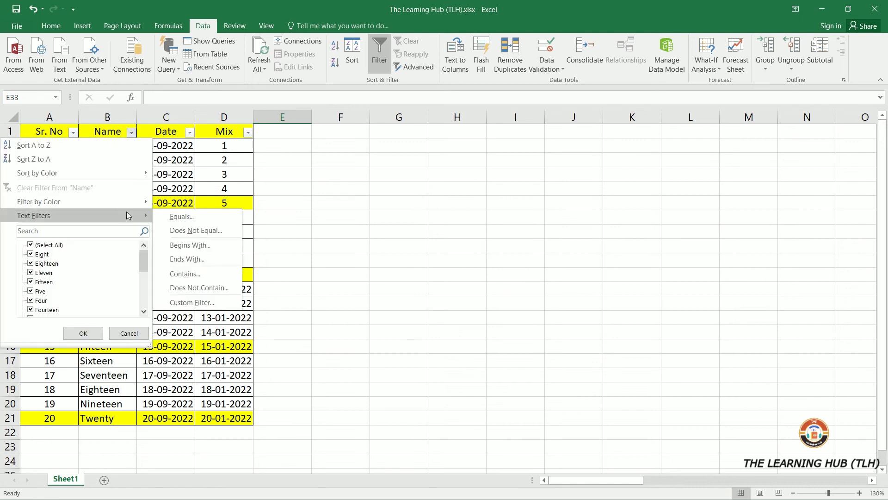
left_click(174, 131)
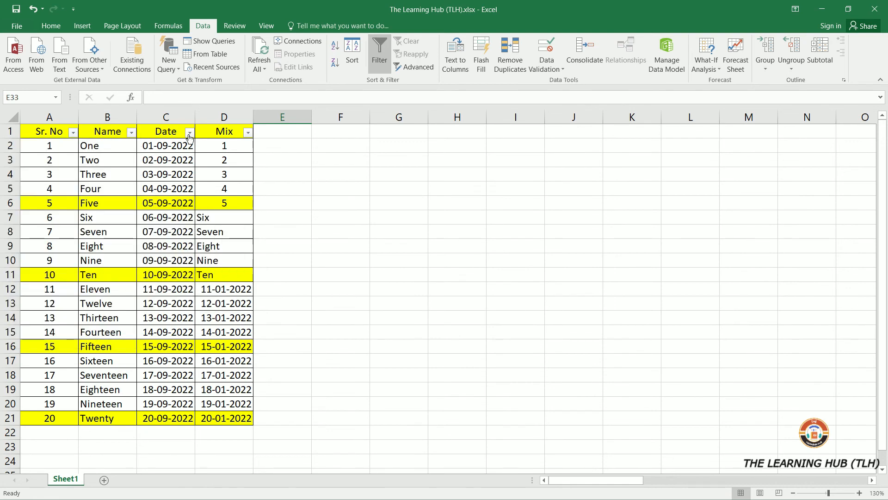
- Apply the Year to Date filter to the Date column
left_click(190, 133)
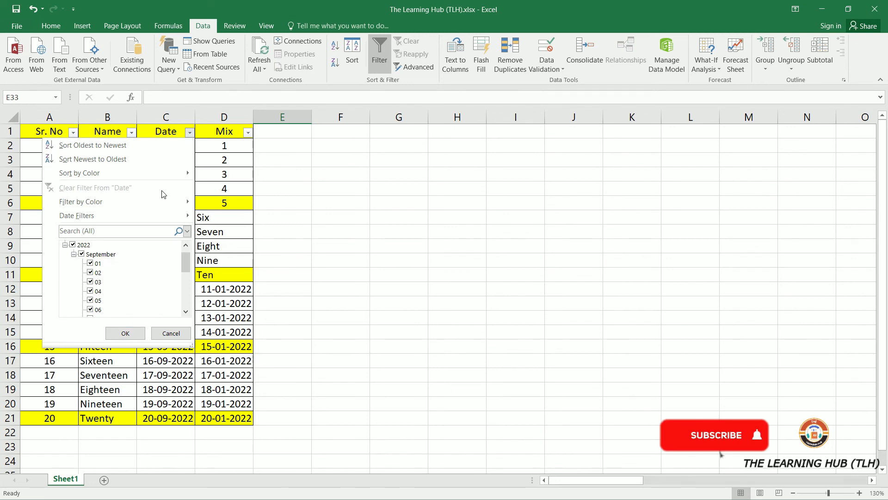
mouse_move(165, 212)
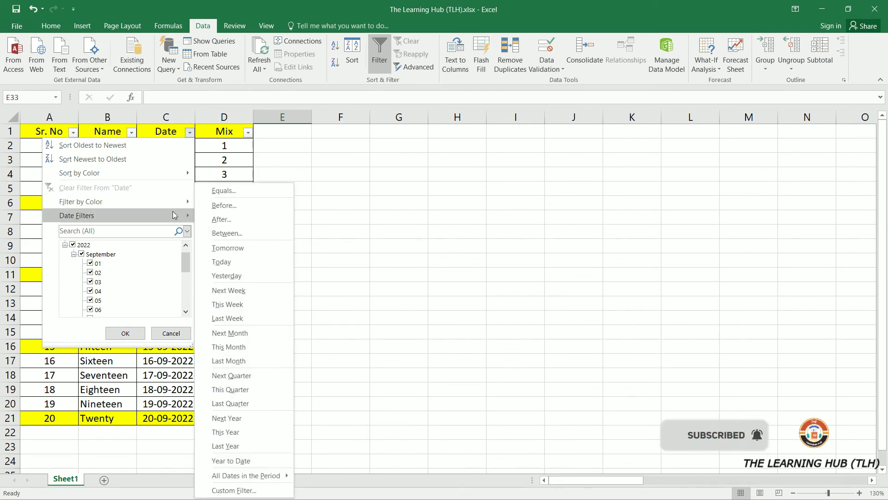
left_click(231, 460)
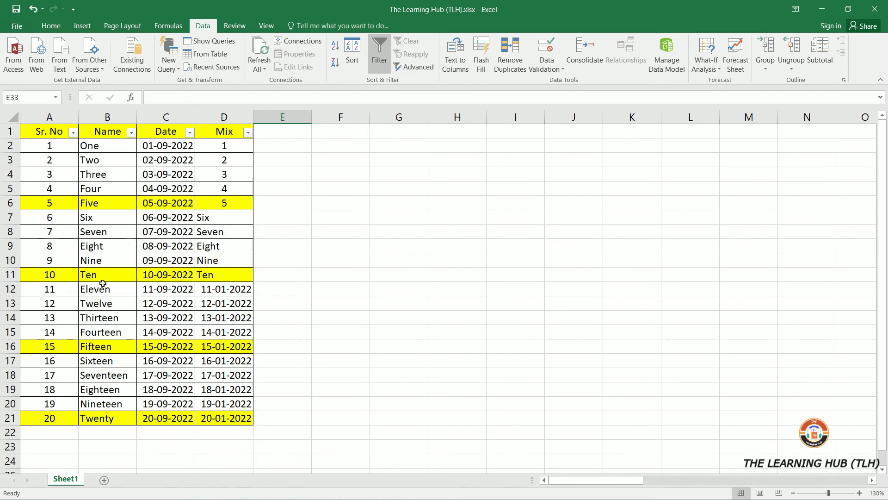
- Open the Custom AutoFilter for Sr. No and browse its comparison operators without applying a filter
left_click(72, 132)
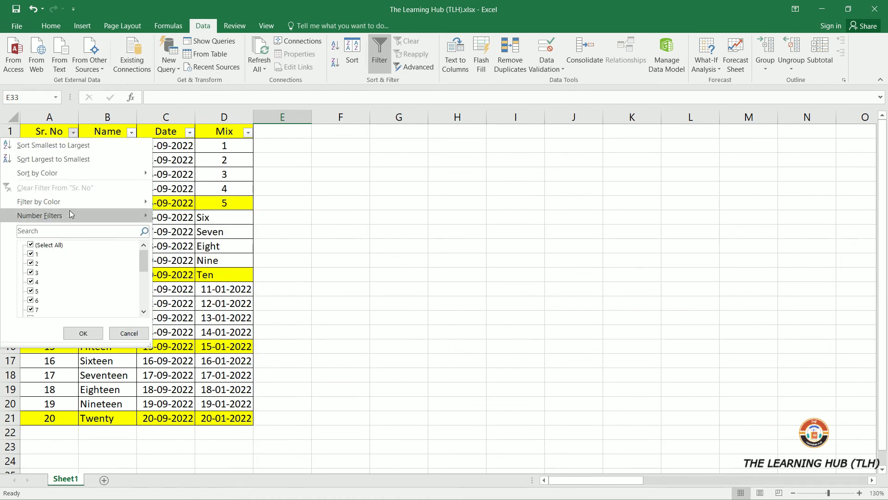
mouse_move(71, 215)
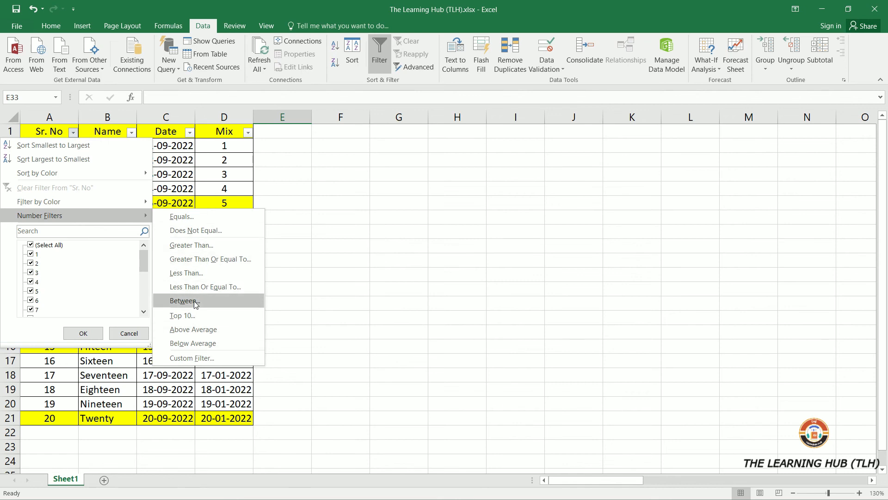
left_click(207, 358)
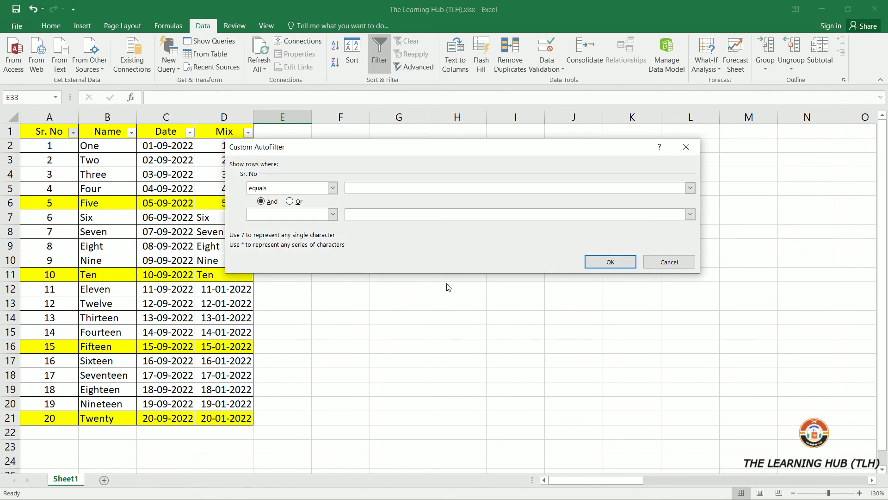
left_click(333, 188)
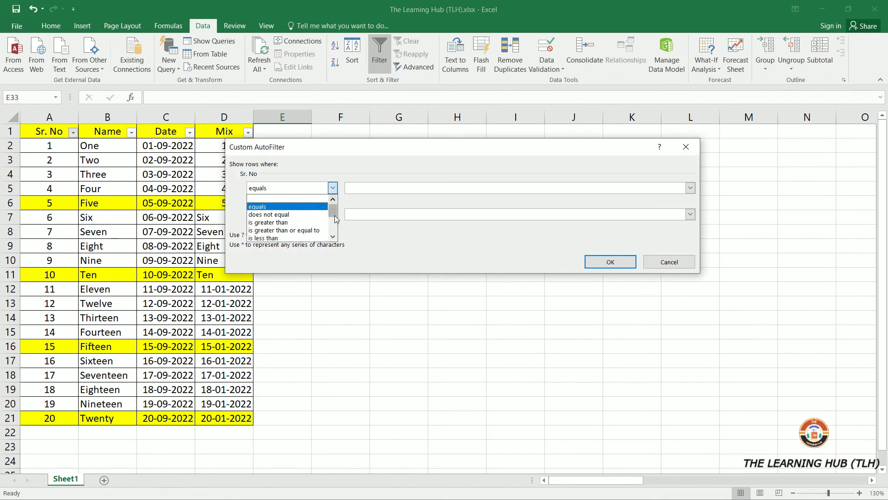
left_click_drag(334, 215, 334, 237)
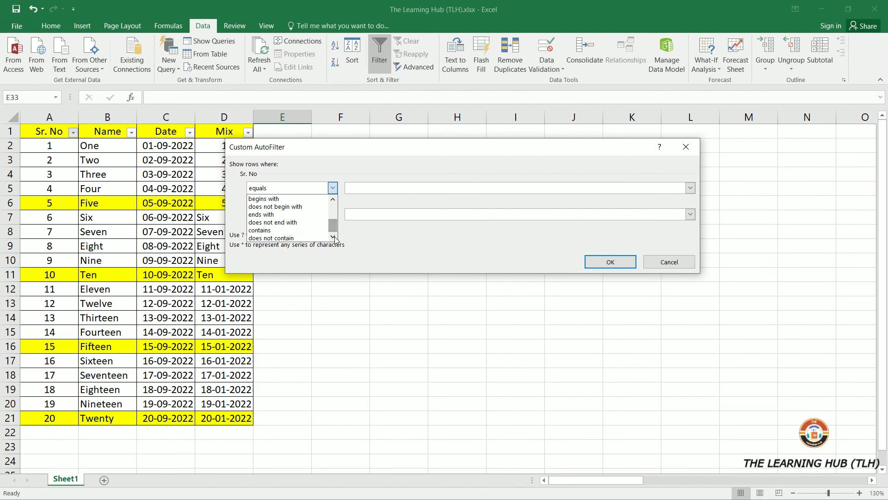
scroll(298, 239, "up", 2)
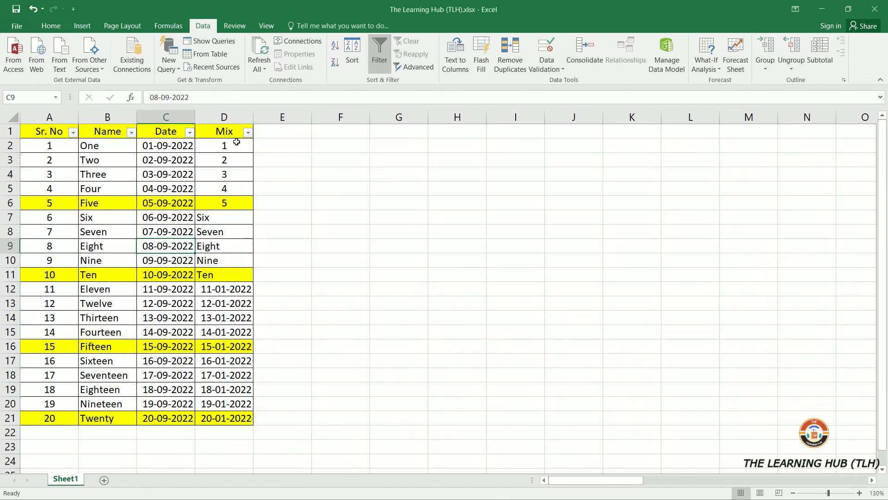
left_click_drag(237, 142, 231, 419)
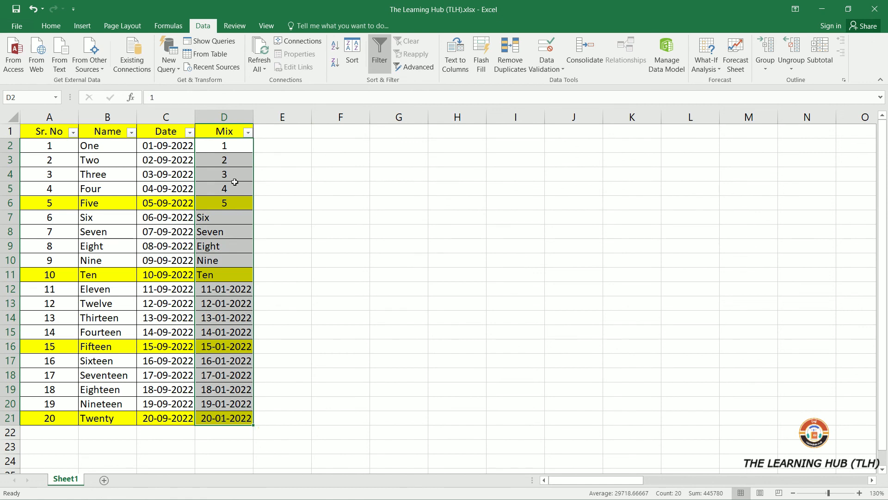
- Apply a custom filter to the Mix column showing rows that equal Six
left_click(233, 132)
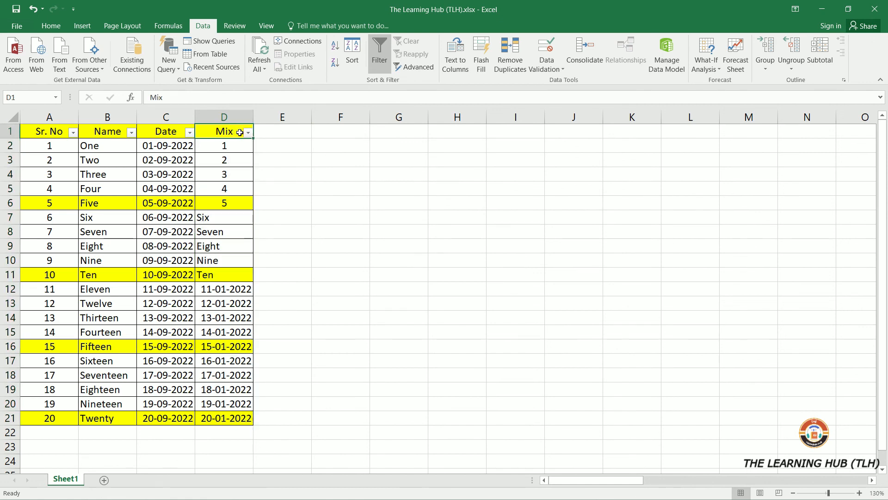
left_click(249, 134)
mouse_move(170, 215)
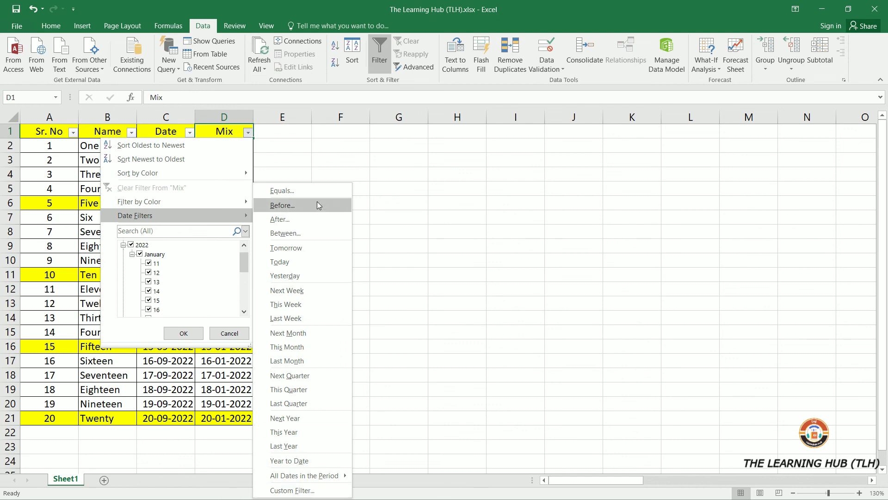
left_click(293, 491)
type("Six")
left_click(719, 262)
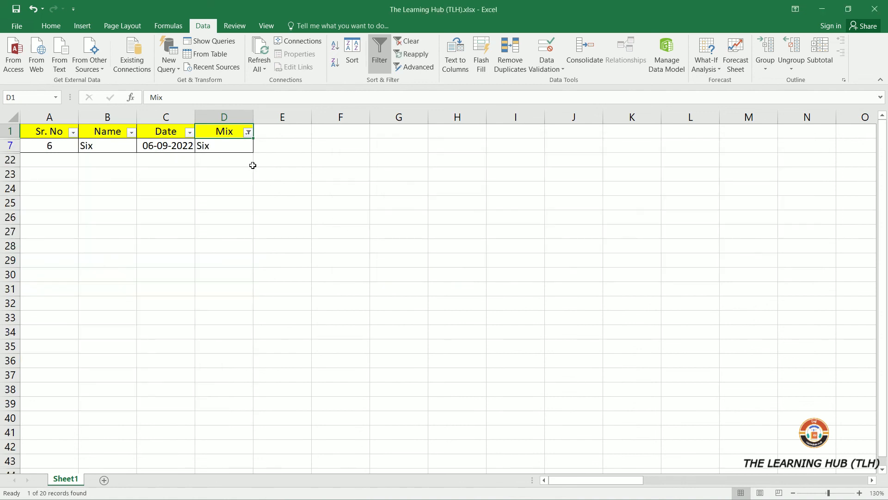
- Add all 2022 dates to the Mix column filter alongside Six
left_click(229, 147)
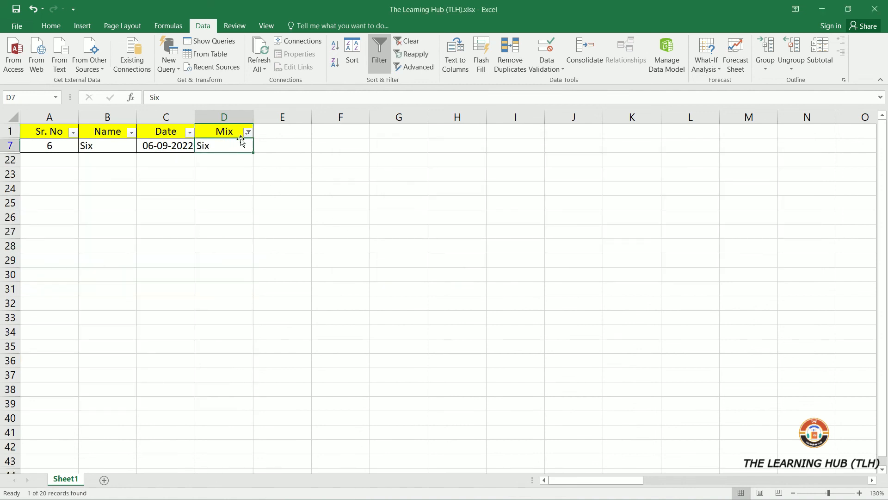
left_click(248, 132)
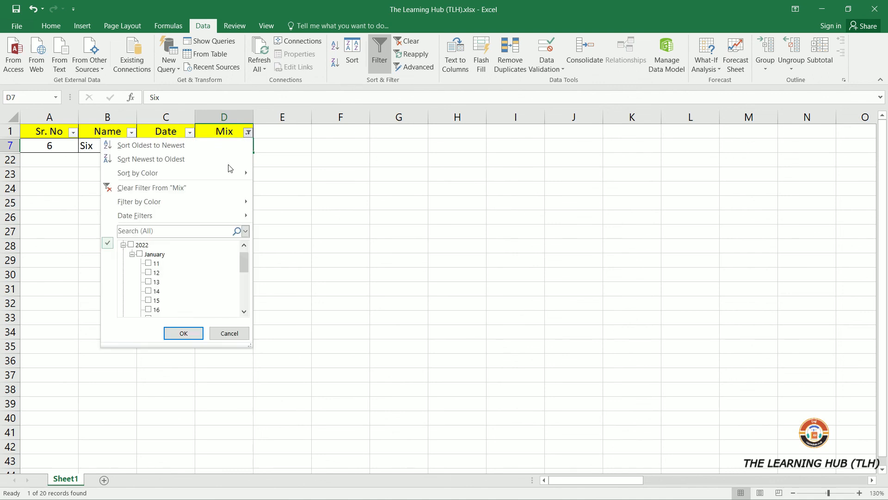
left_click(131, 245)
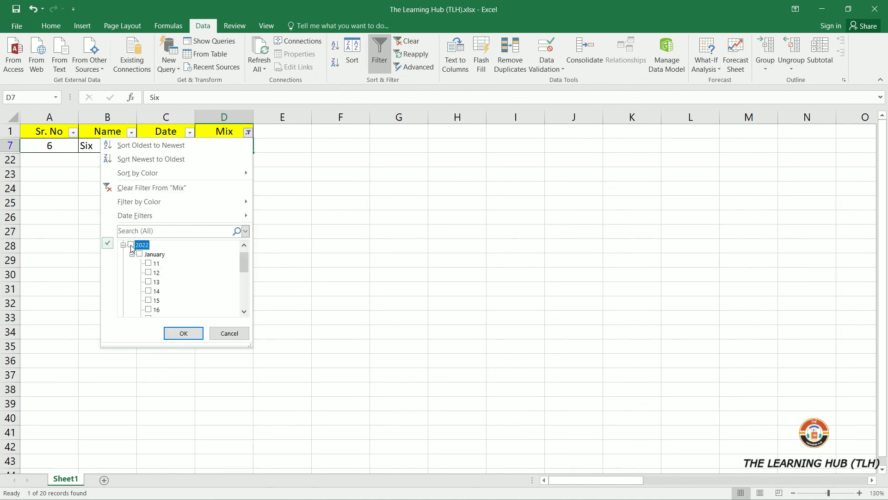
left_click(184, 334)
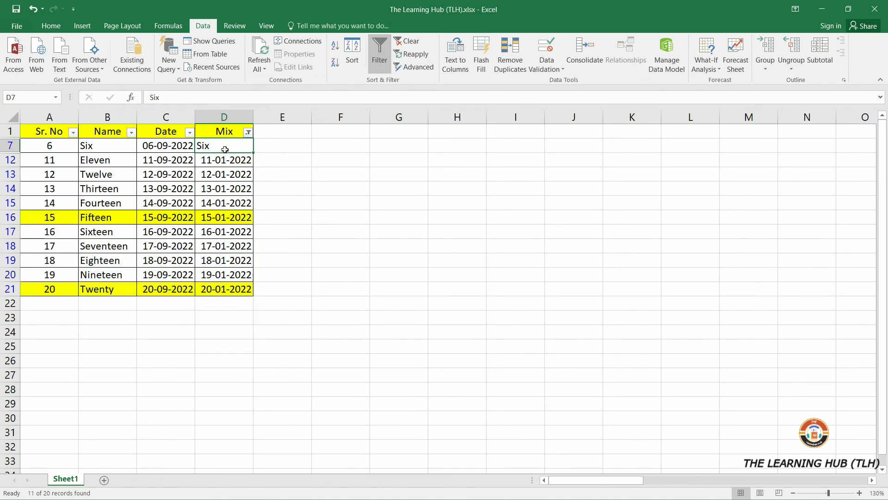